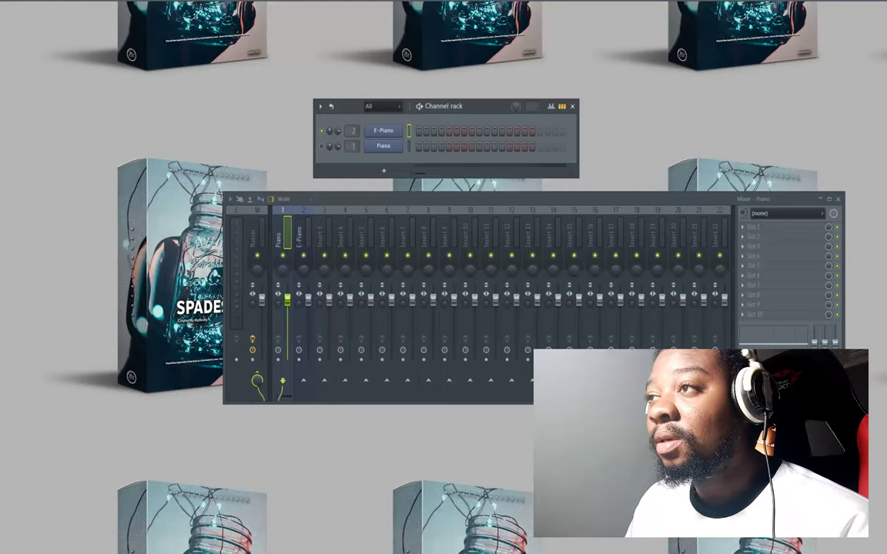
# Open the E-Piano channel's context menu in the Channel rack to reach its Piano roll
pyautogui.rightClick(400, 130)
# Set E-Piano piano roll scale highlighting to root E, Minor Natural (Aeolian)
pyautogui.click(422, 131)
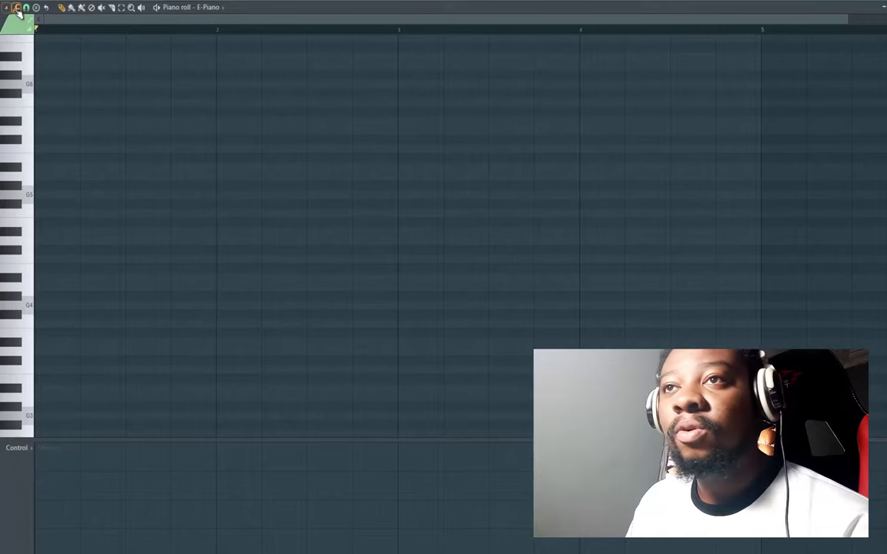
pyautogui.click(11, 10)
pyautogui.moveTo(20, 69)
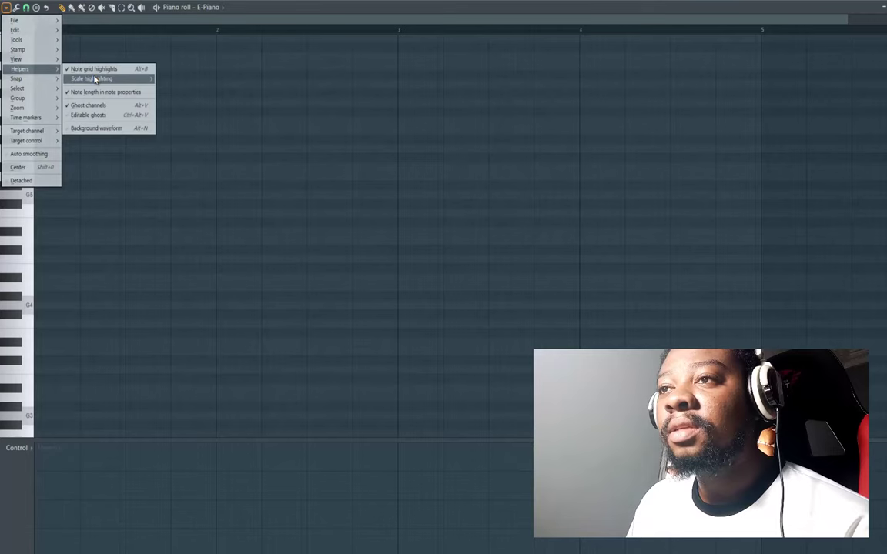
pyautogui.moveTo(92, 78)
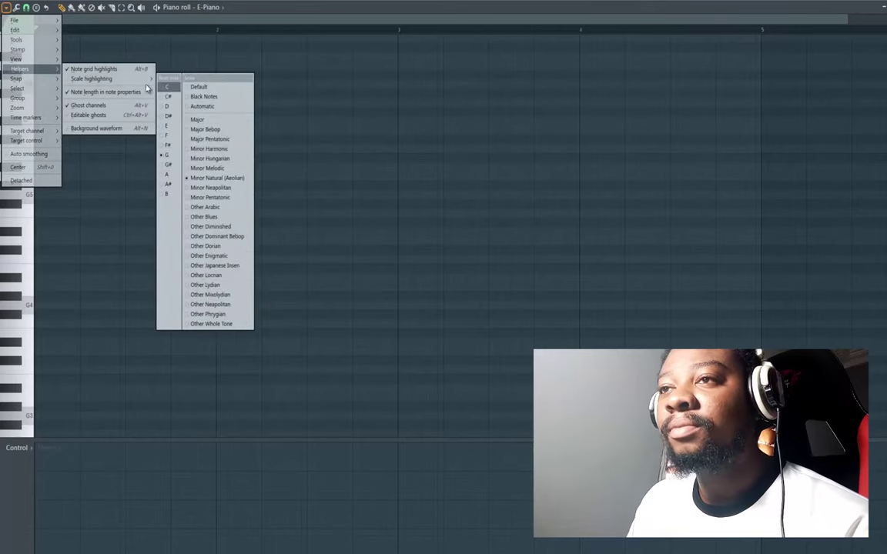
pyautogui.click(167, 126)
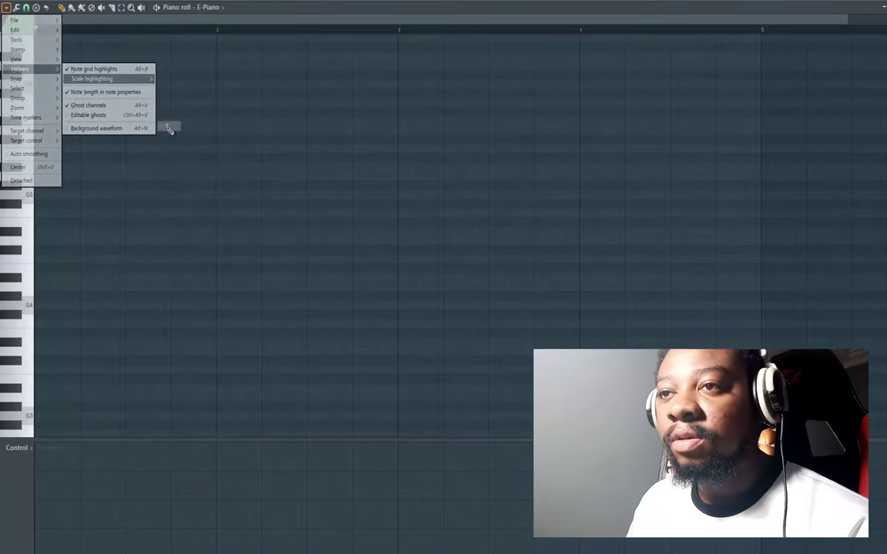
# Draw an A4–C5–E5 chord stretched across the first bar and audition it
pyautogui.click(57, 224)
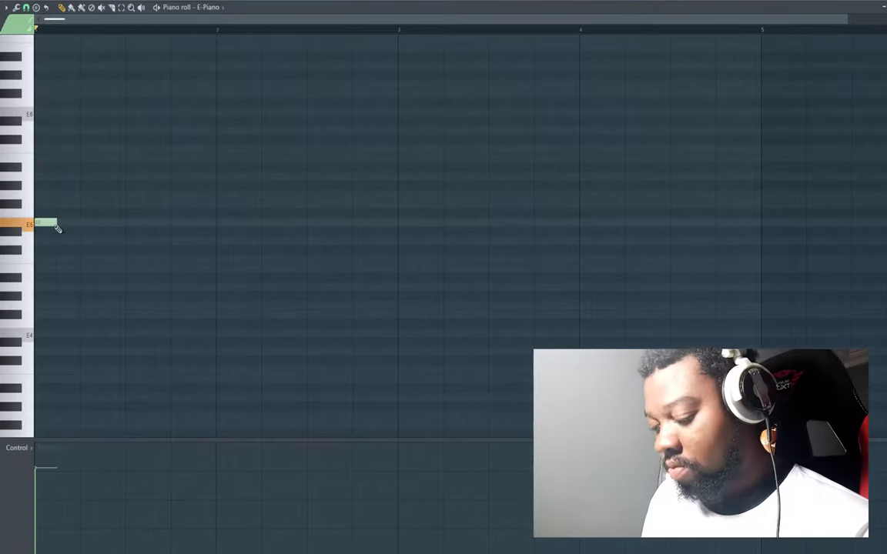
pyautogui.moveTo(58, 224); pyautogui.dragTo(198, 225)
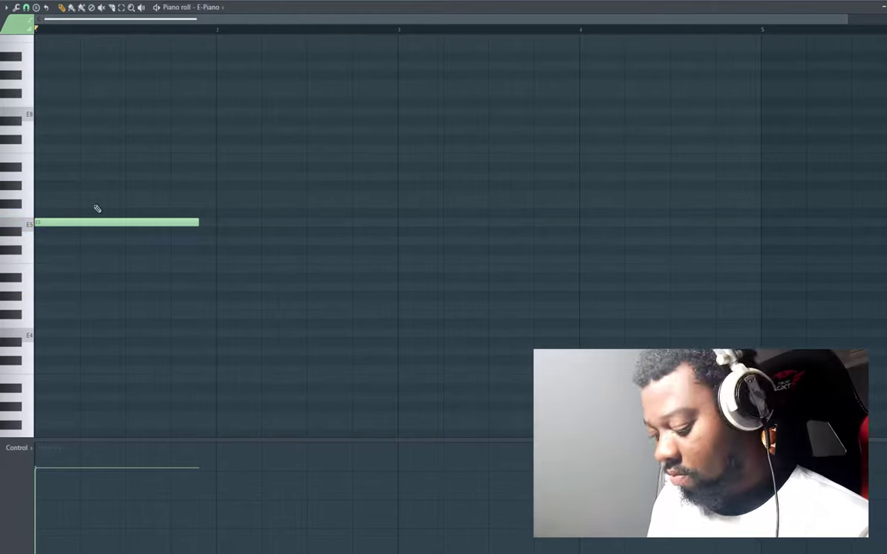
pyautogui.click(51, 259)
pyautogui.click(40, 287)
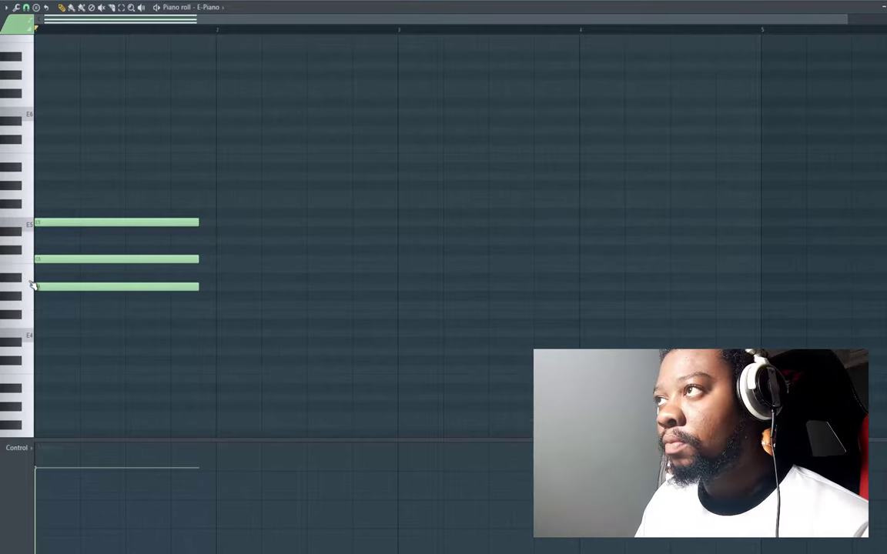
pyautogui.press('space')
pyautogui.press('space')
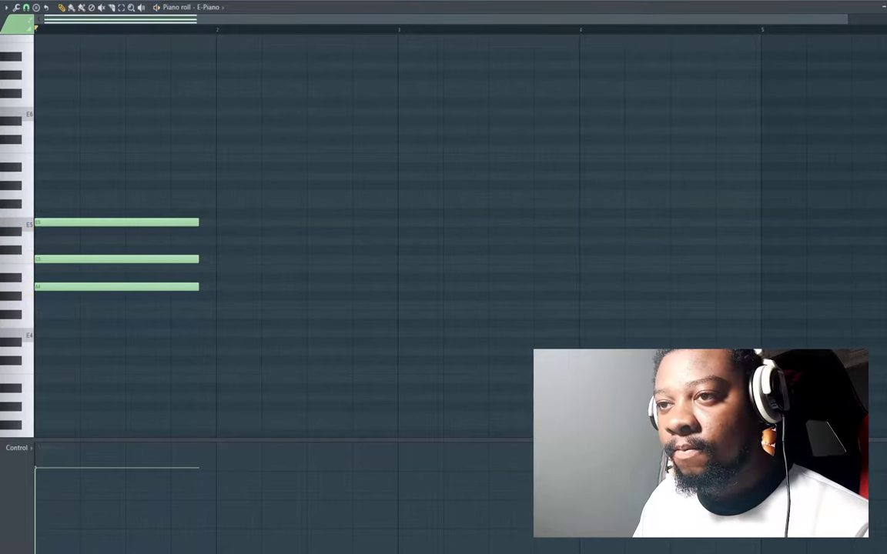
pyautogui.press('F6')
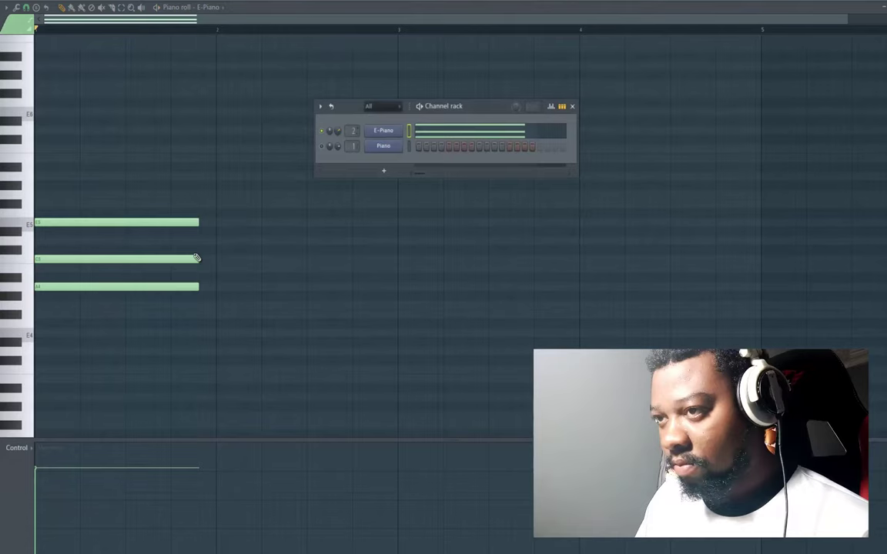
pyautogui.press('space')
# Add a second three-note chord starting halfway through bar 1, deleting a stray note
pyautogui.press('space')
pyautogui.click(146, 314)
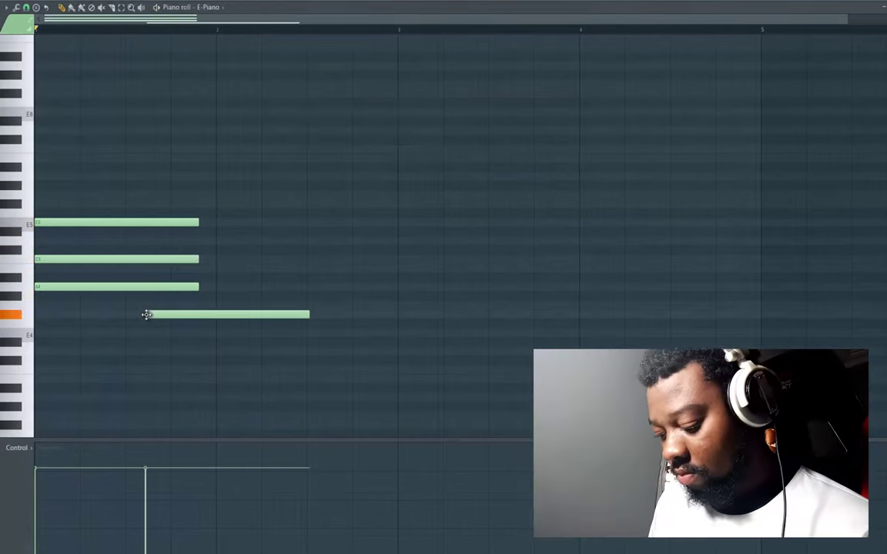
pyautogui.rightClick(146, 314)
pyautogui.press('space')
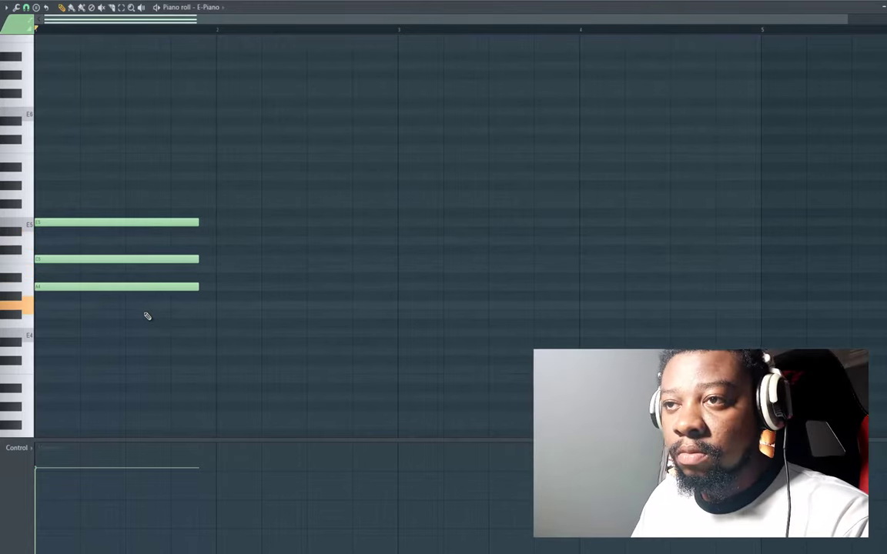
pyautogui.click(129, 241)
pyautogui.click(128, 269)
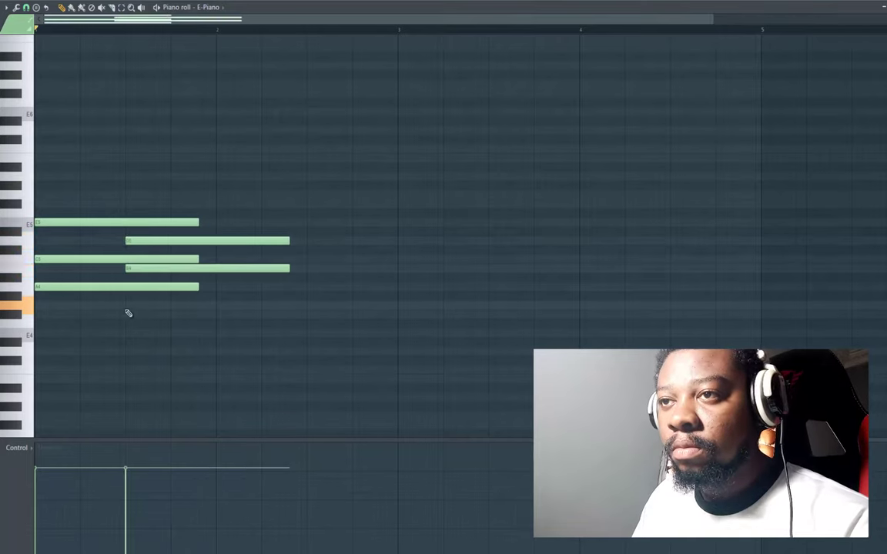
pyautogui.click(124, 305)
# Slice and trim the first chord so both chords fill half a bar each
pyautogui.press('space')
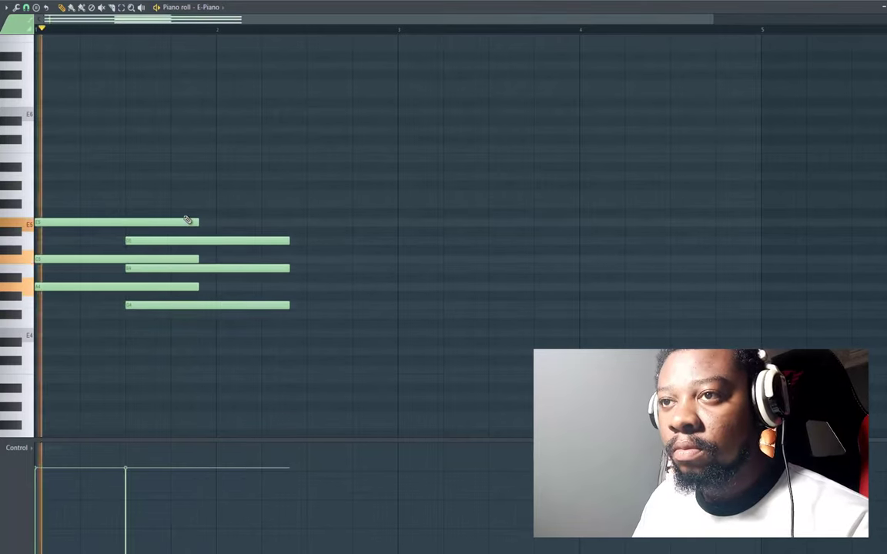
pyautogui.press('space')
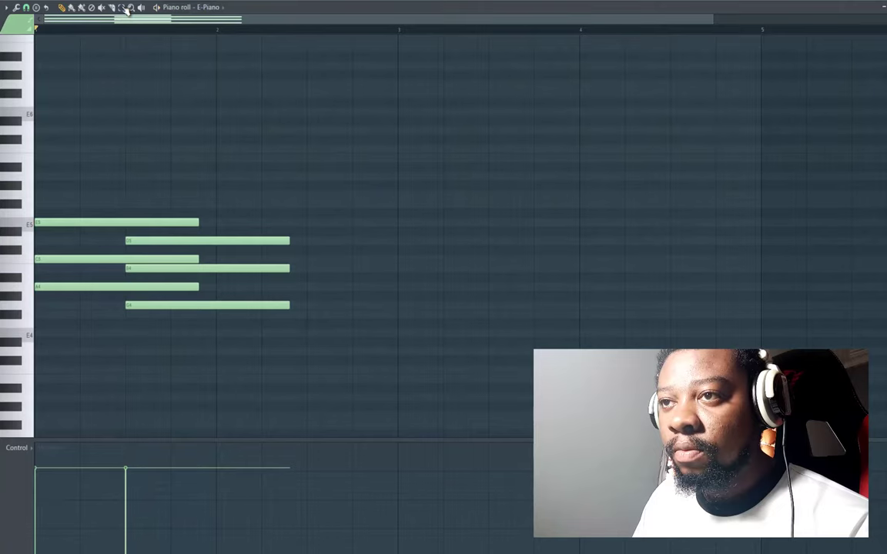
pyautogui.moveTo(90, 201); pyautogui.dragTo(89, 317)
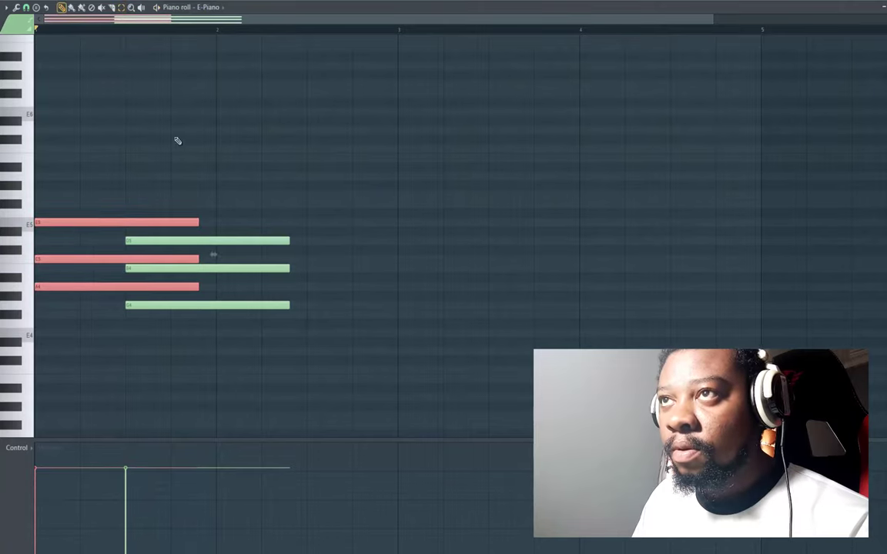
pyautogui.moveTo(198, 223); pyautogui.dragTo(127, 222)
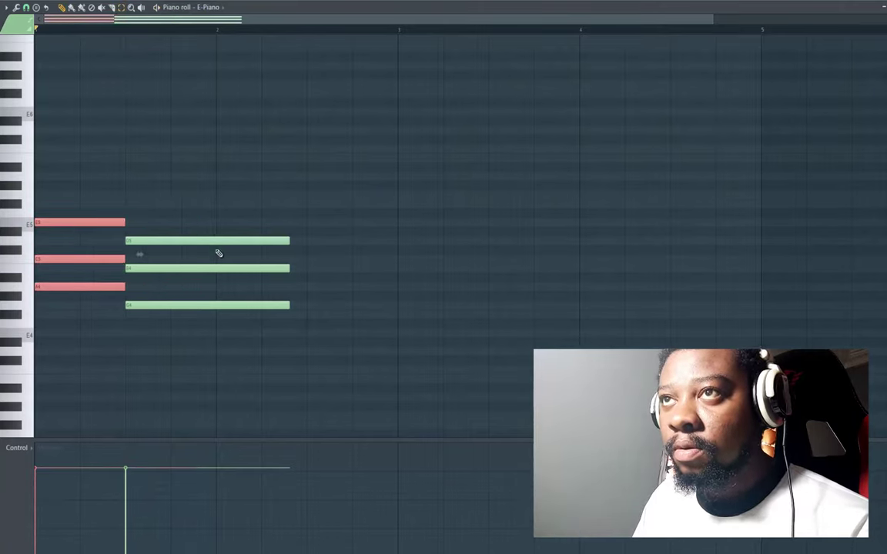
pyautogui.click(121, 7)
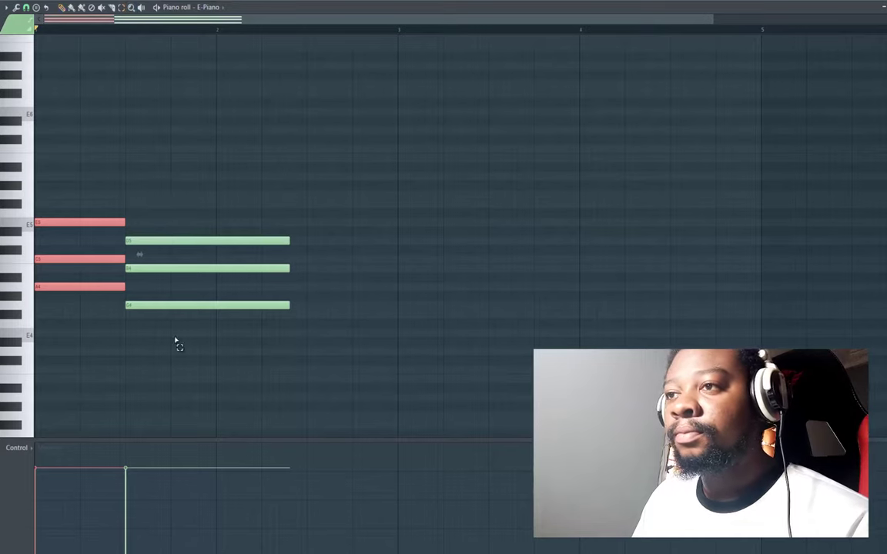
pyautogui.moveTo(175, 341)
pyautogui.mouseDown()
pyautogui.moveTo(301, 235)
pyautogui.moveTo(219, 239)
pyautogui.mouseUp()
pyautogui.click(63, 8)
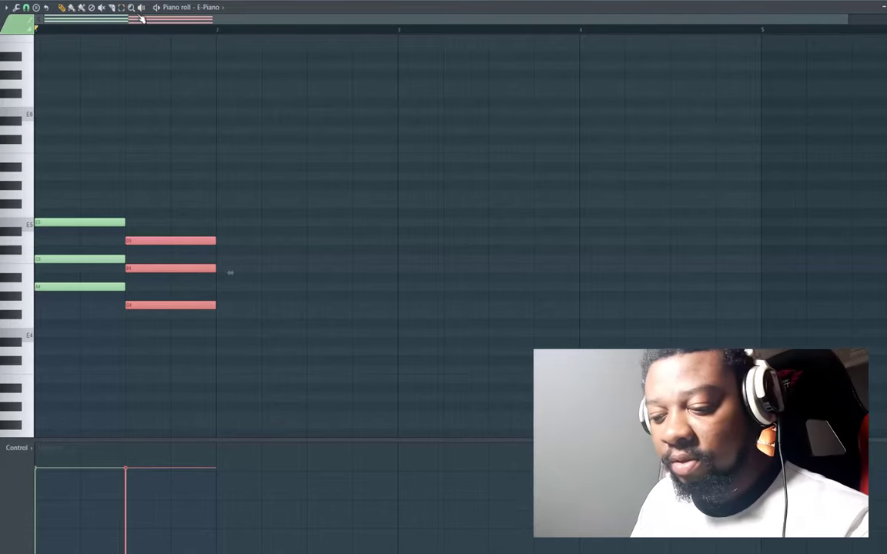
# Apply a slight Strumizer strum to all first-bar chord notes and play them back
pyautogui.moveTo(32, 188); pyautogui.dragTo(37, 361)
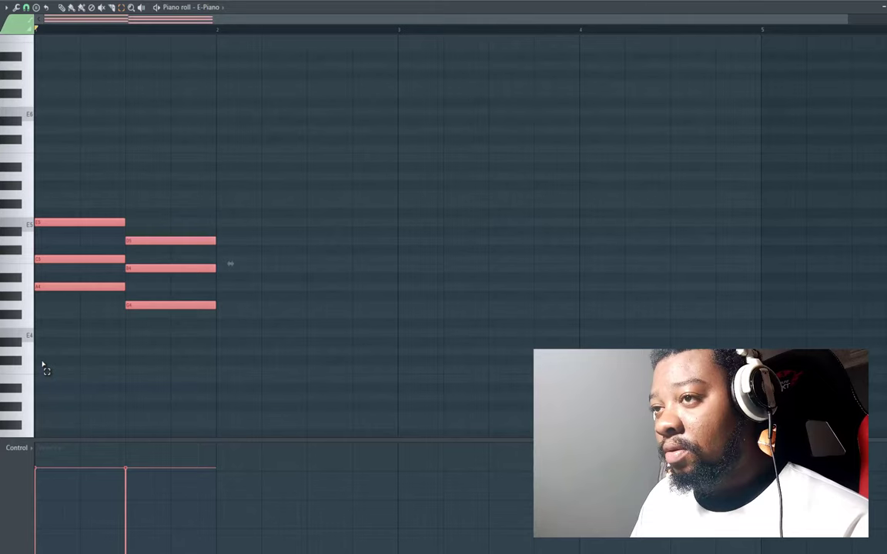
pyautogui.hotkey('alt', 's')
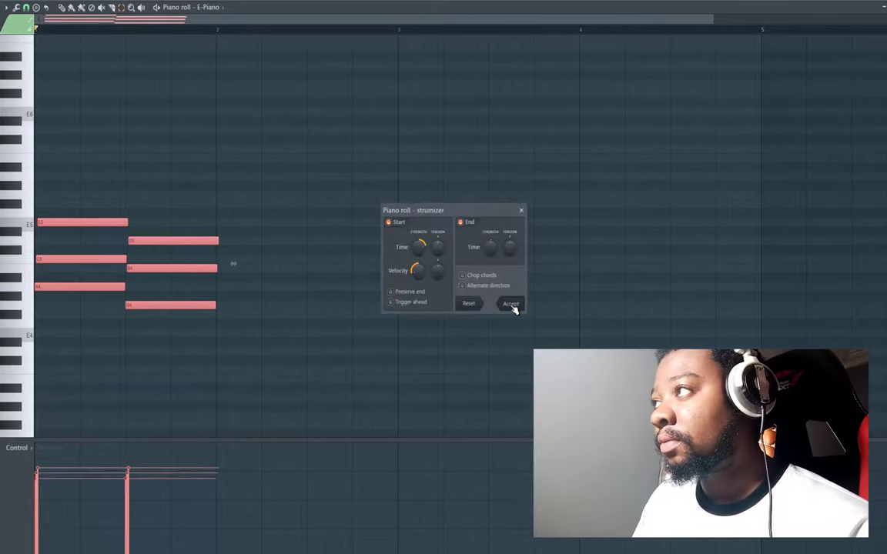
pyautogui.click(511, 304)
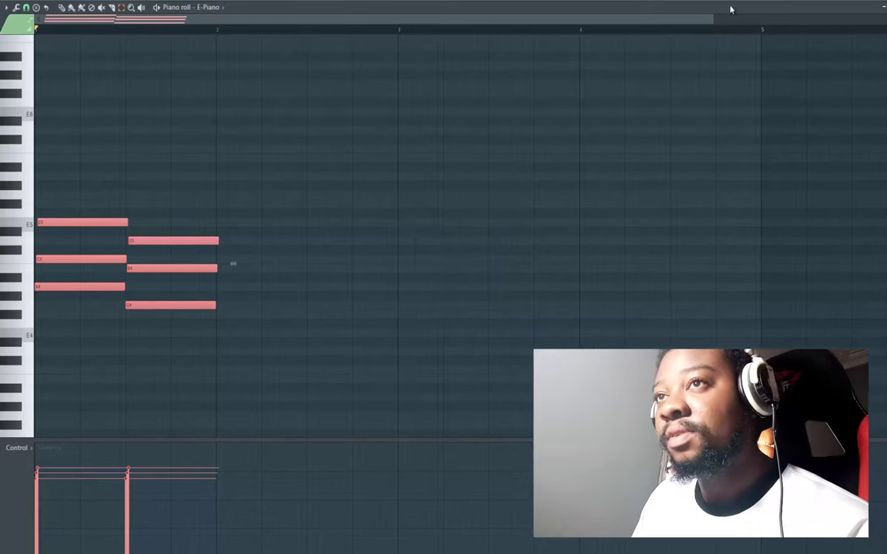
pyautogui.moveTo(716, 23); pyautogui.dragTo(516, 19)
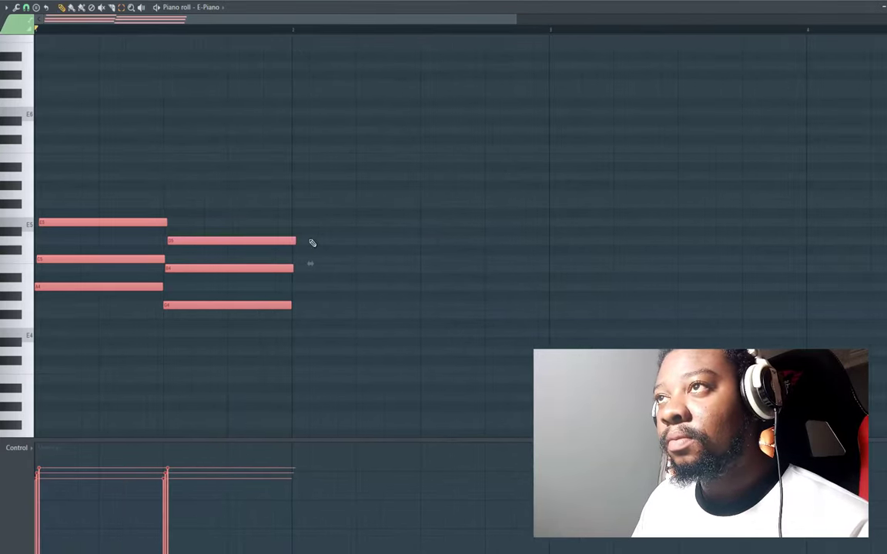
pyautogui.press('space')
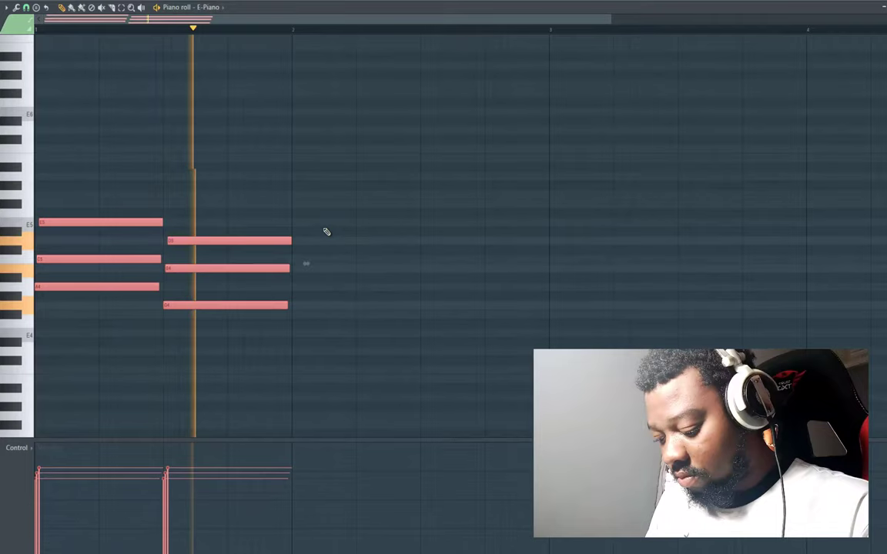
pyautogui.press('space')
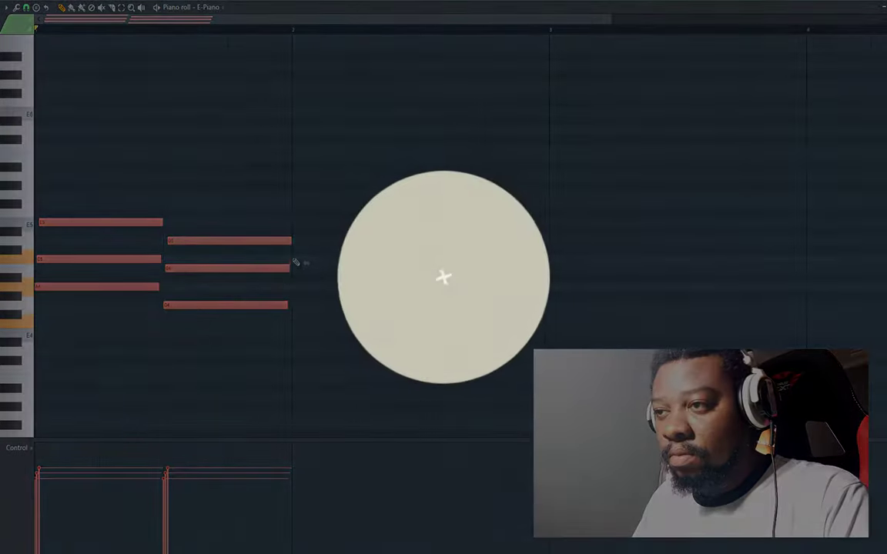
# Add a third chord, E4–A4–C5, at the start of bar two
pyautogui.click(298, 260)
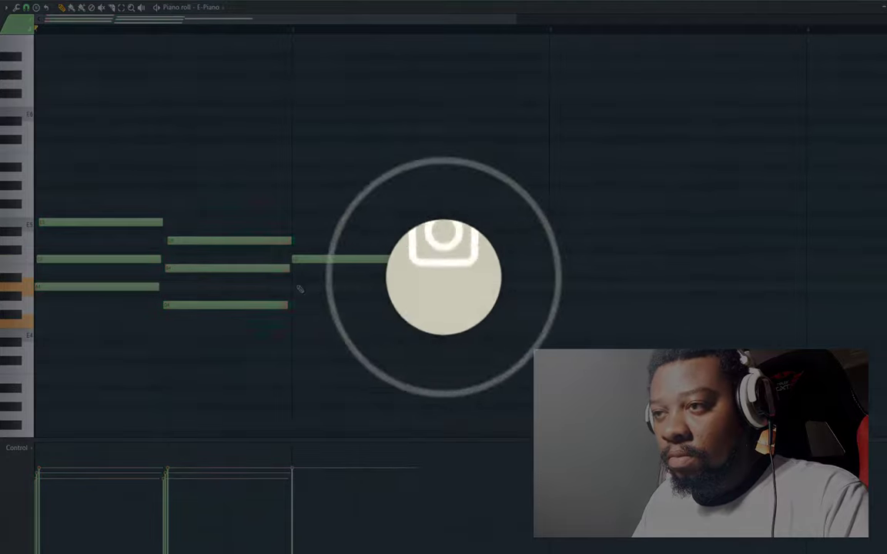
pyautogui.click(299, 288)
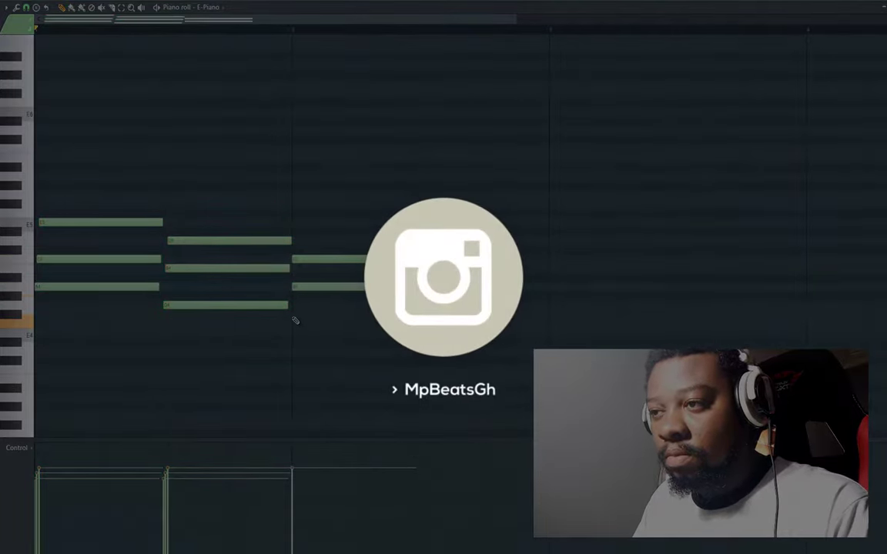
pyautogui.click(295, 323)
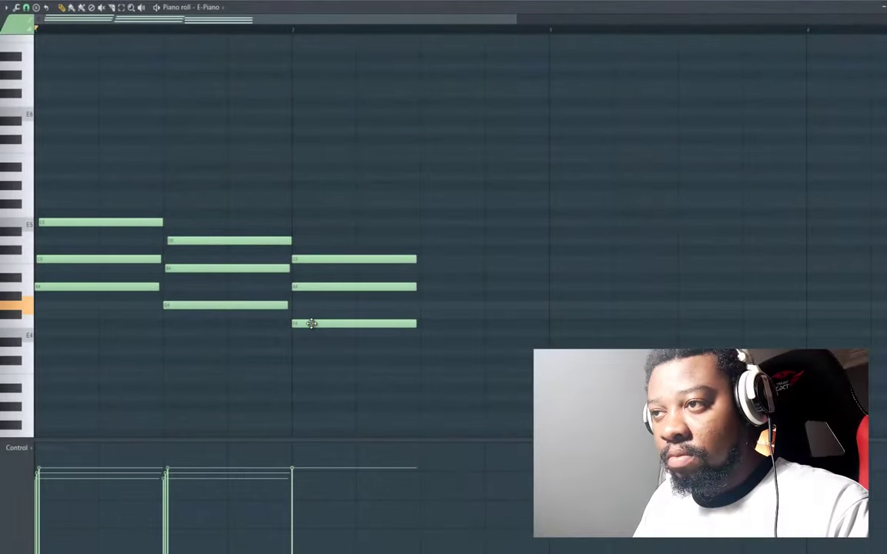
pyautogui.click(308, 262)
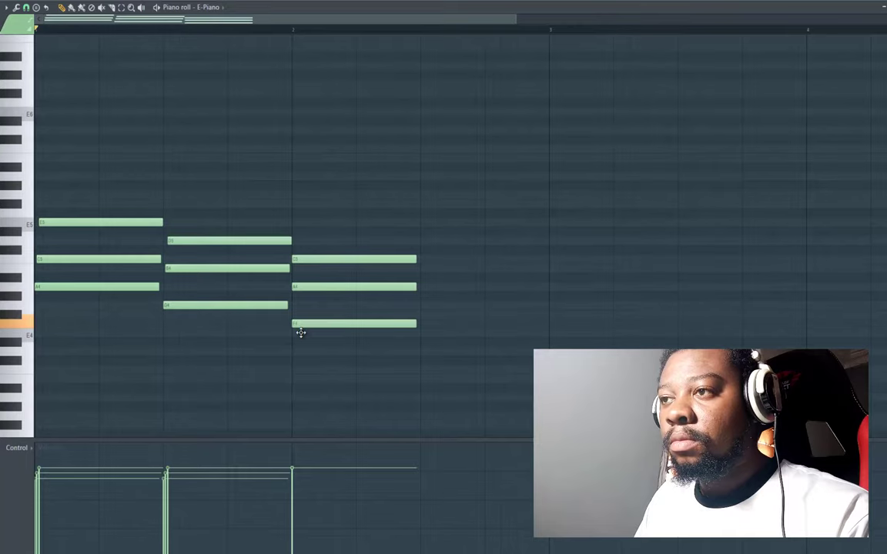
pyautogui.moveTo(300, 325); pyautogui.dragTo(301, 335)
pyautogui.press('space')
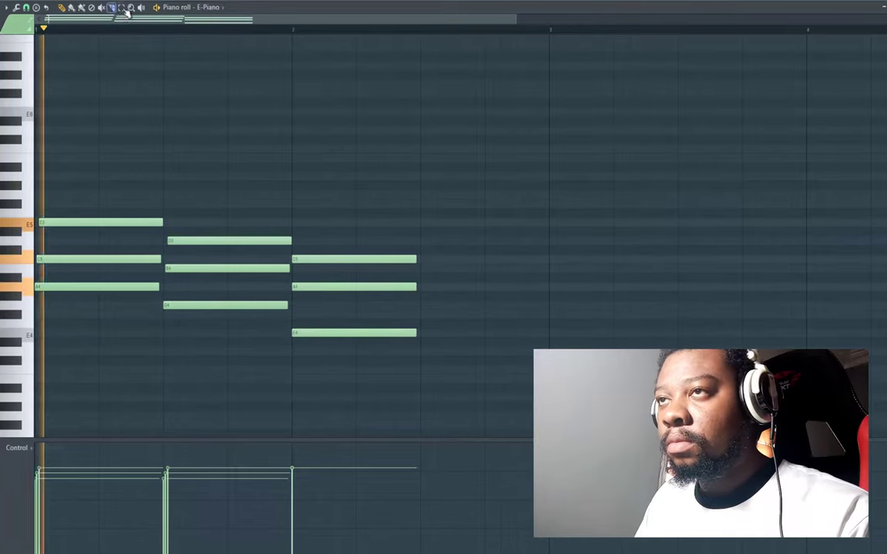
# Lightly strum the third chord's notes with the Strumizer (Alt+S)
pyautogui.moveTo(323, 228)
pyautogui.mouseDown()
pyautogui.moveTo(352, 377)
pyautogui.moveTo(334, 353)
pyautogui.mouseUp()
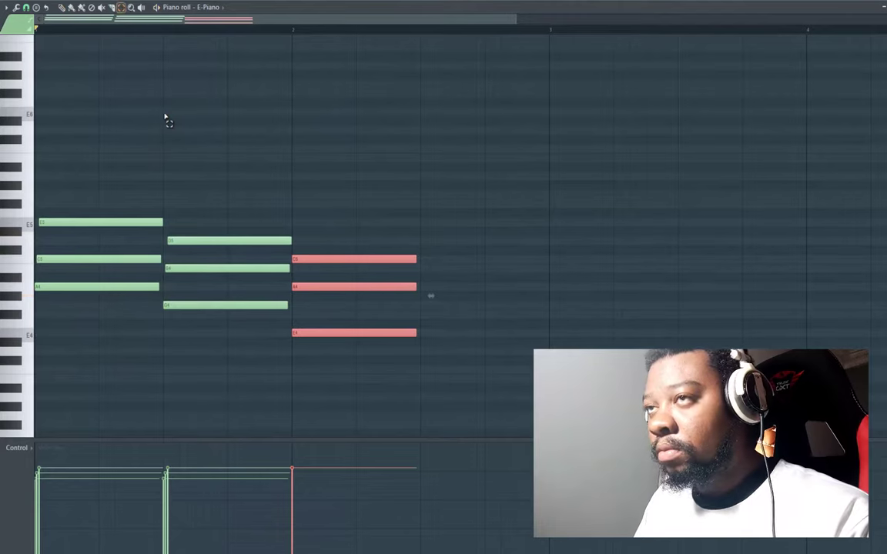
pyautogui.hotkey('alt', 's')
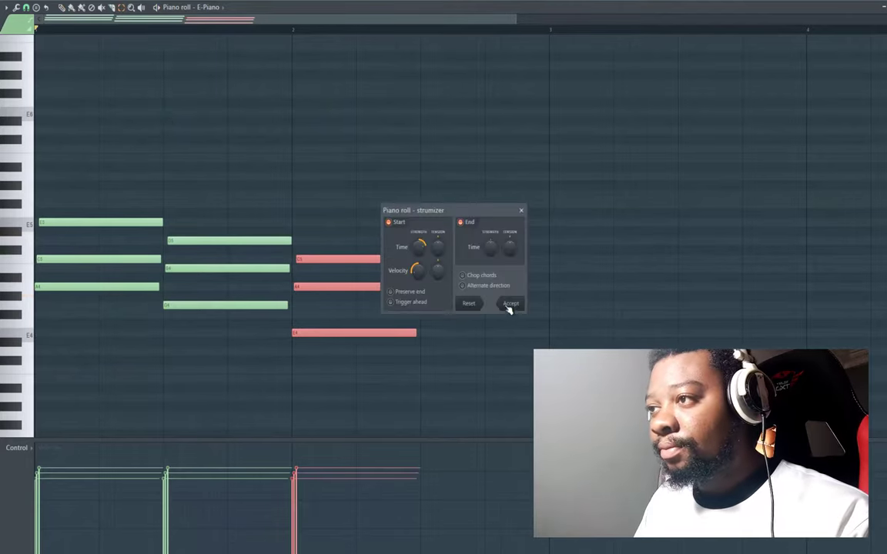
pyautogui.press('Return')
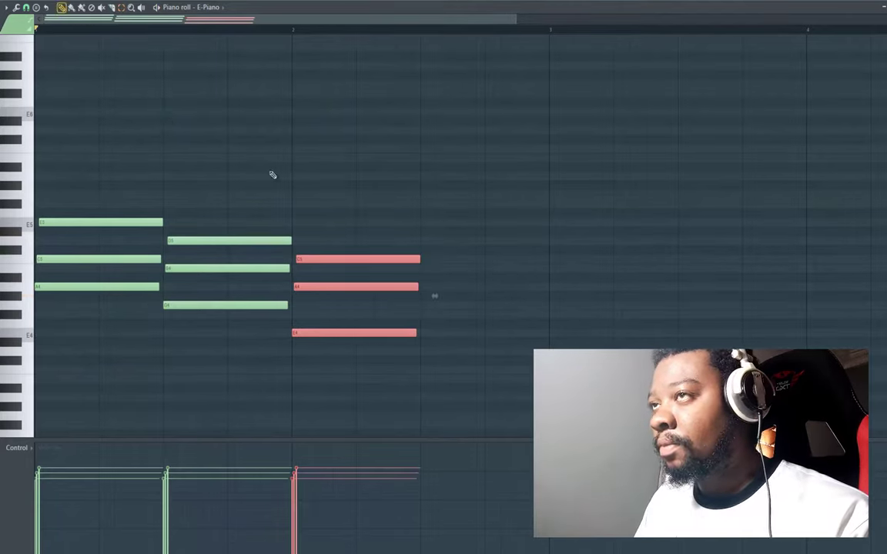
# Extend the E4–A4–C5 chord across bar 2 and copy all chords into bars 3–4
pyautogui.moveTo(450, 262); pyautogui.dragTo(548, 263)
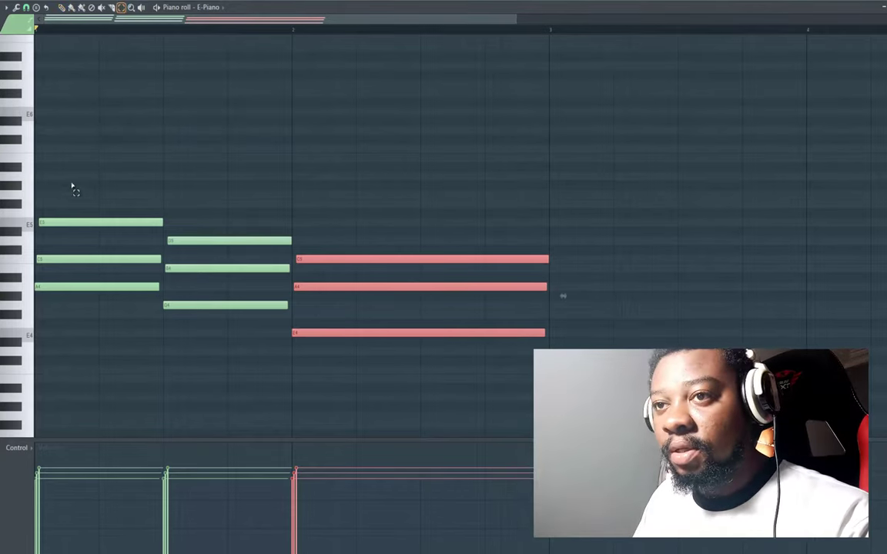
pyautogui.hotkey('ctrl', 'a')
pyautogui.hotkey('ctrl', 'd')
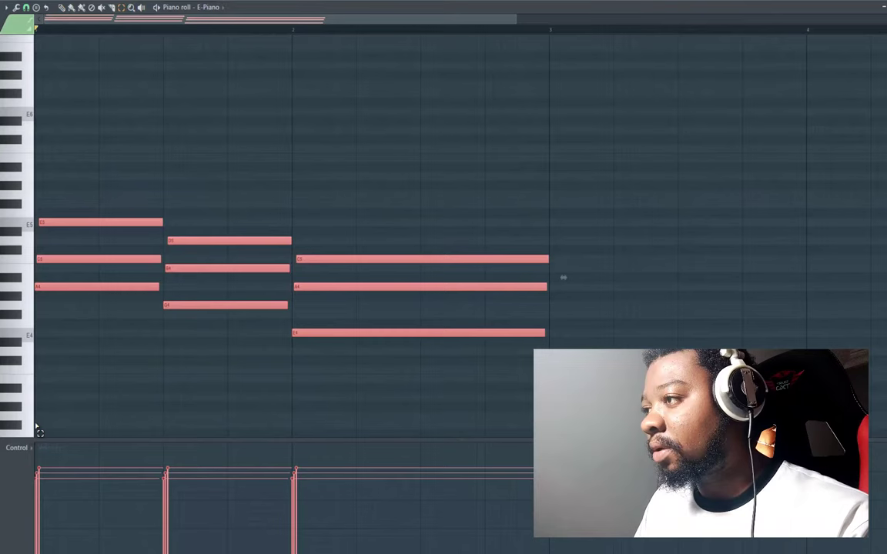
pyautogui.moveTo(207, 289); pyautogui.dragTo(570, 297)
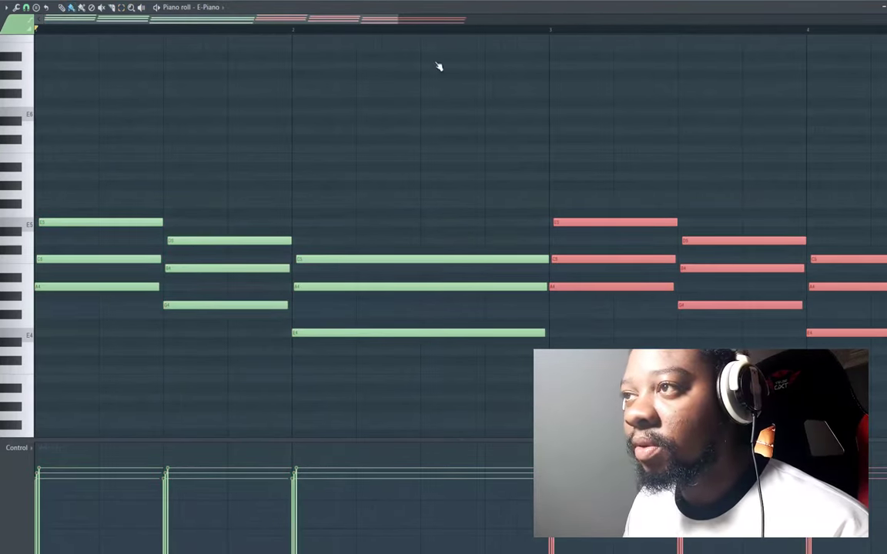
pyautogui.press('F7')
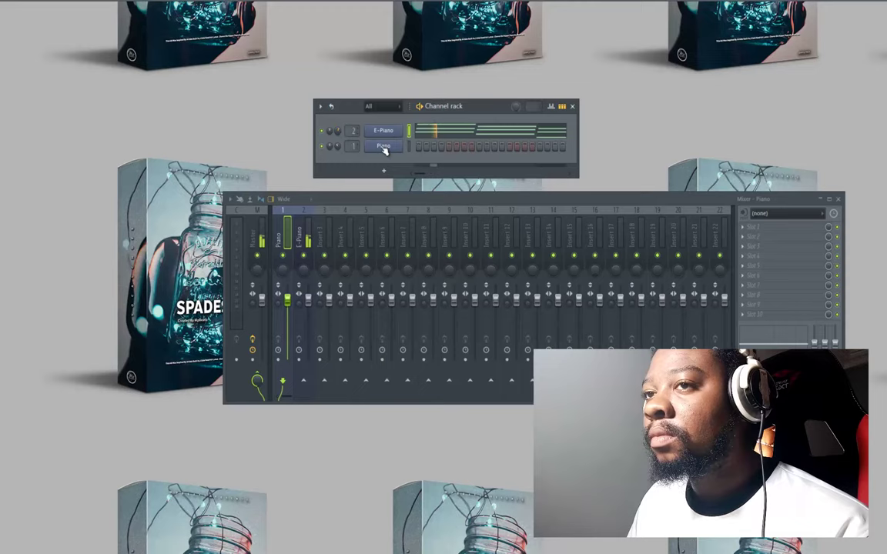
# Open the Piano channel's piano roll and find the melody range above the chords
pyautogui.rightClick(384, 150)
pyautogui.click(422, 147)
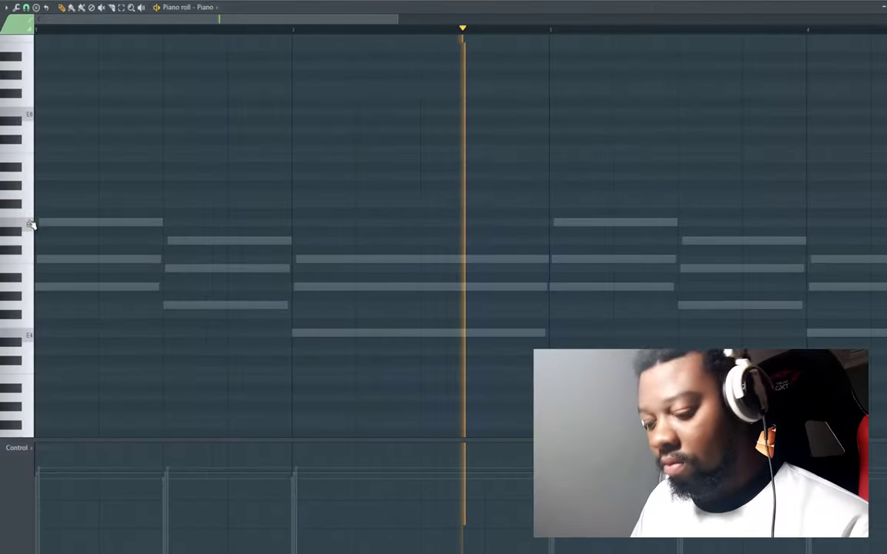
pyautogui.press('space')
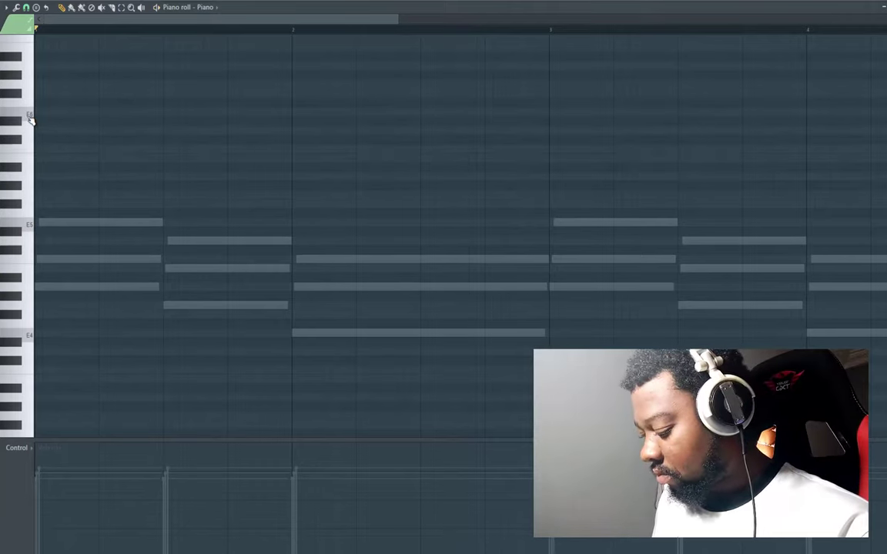
pyautogui.click(29, 115)
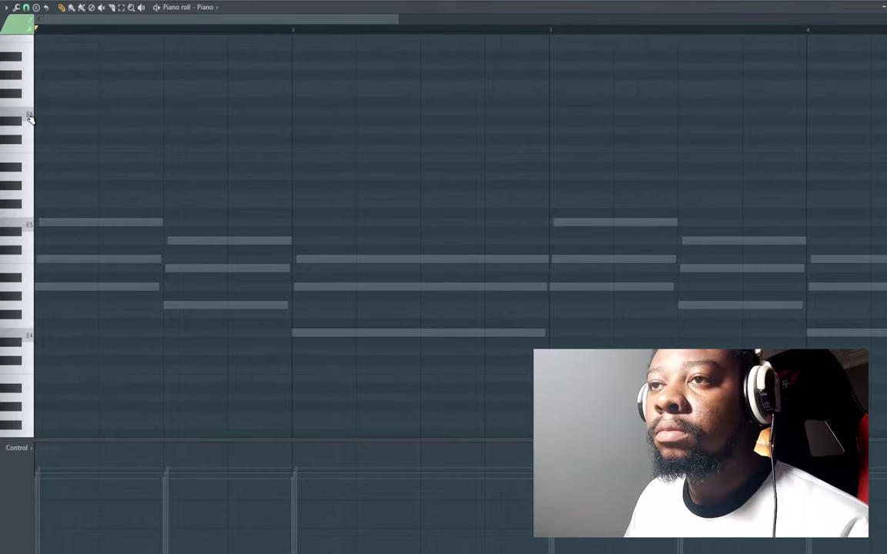
pyautogui.scroll(3, 69, 180)
pyautogui.scroll(2, 39, 201)
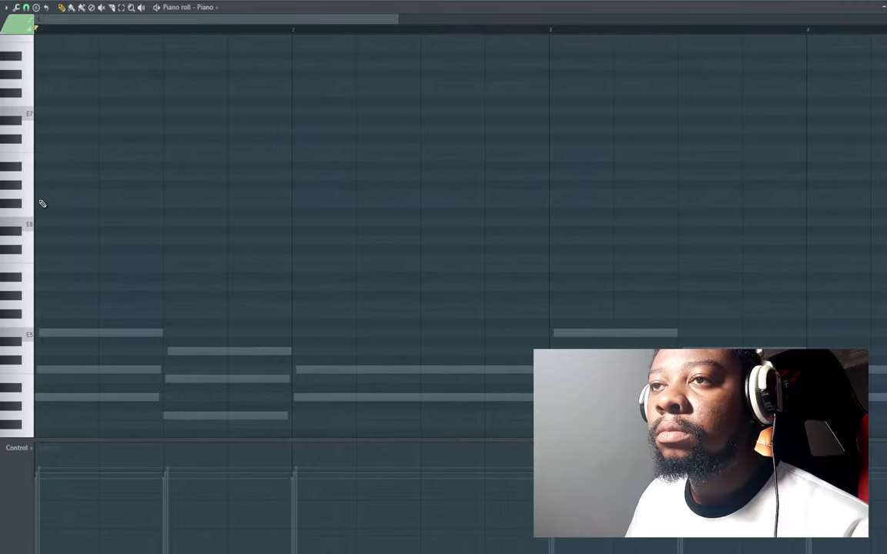
pyautogui.press('space')
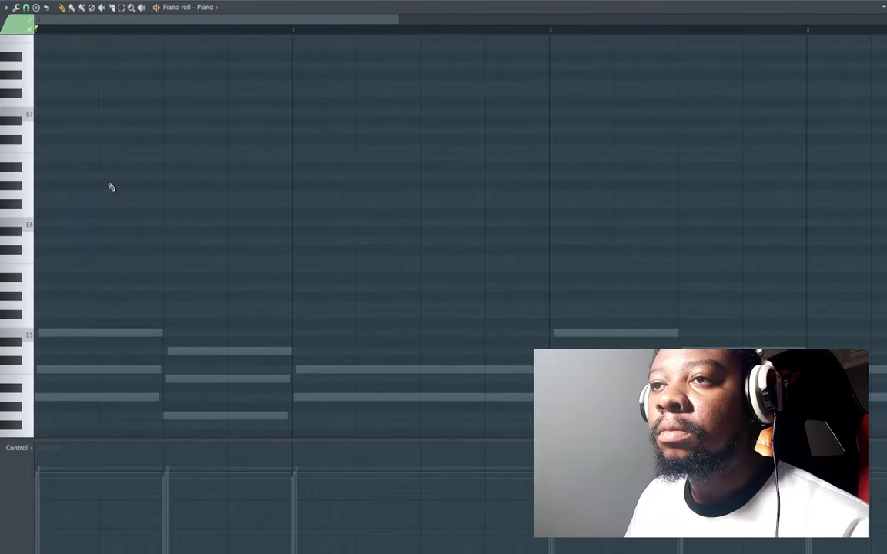
pyautogui.press('space')
# Place a D6 note and a short E6 pickup at the start of bar 1
pyautogui.click(101, 176)
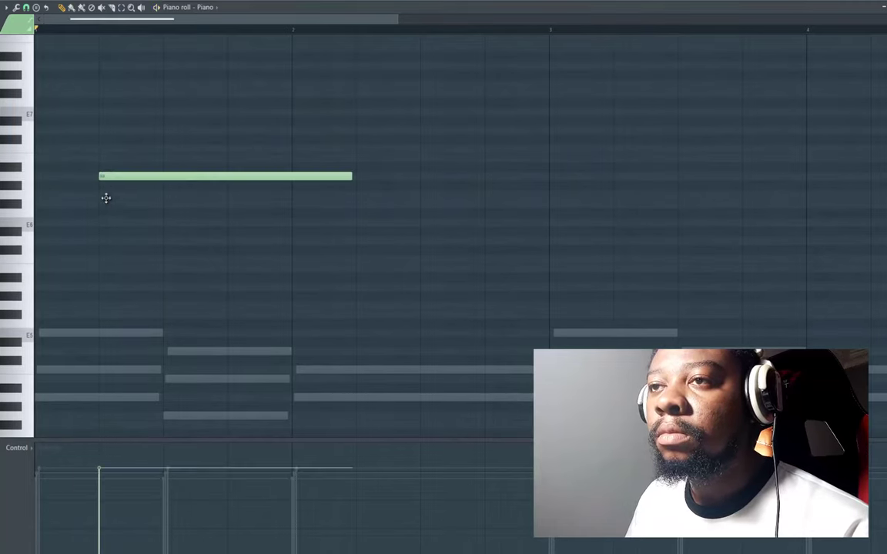
pyautogui.moveTo(106, 197)
pyautogui.mouseDown()
pyautogui.moveTo(107, 223)
pyautogui.moveTo(116, 192)
pyautogui.mouseUp()
pyautogui.click(112, 204)
pyautogui.press('space')
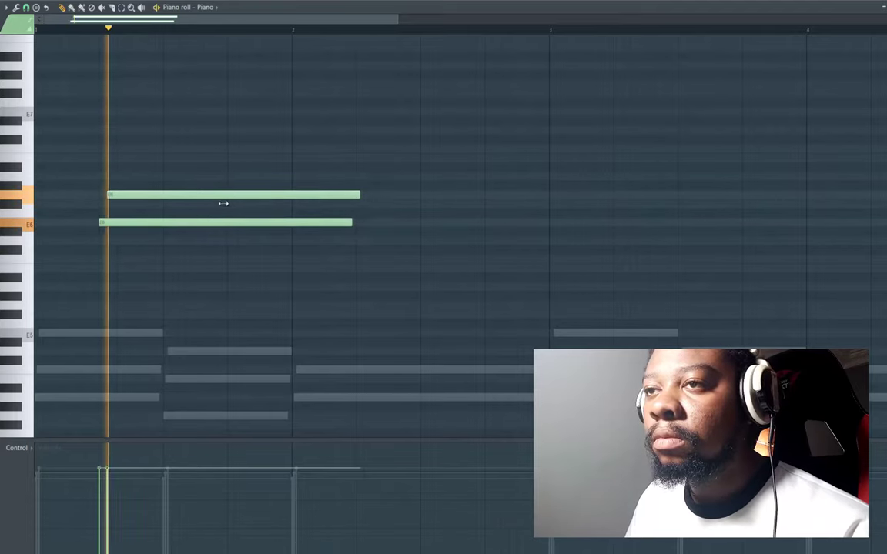
pyautogui.moveTo(223, 204)
pyautogui.mouseDown()
pyautogui.moveTo(137, 206)
pyautogui.moveTo(134, 243)
pyautogui.mouseUp()
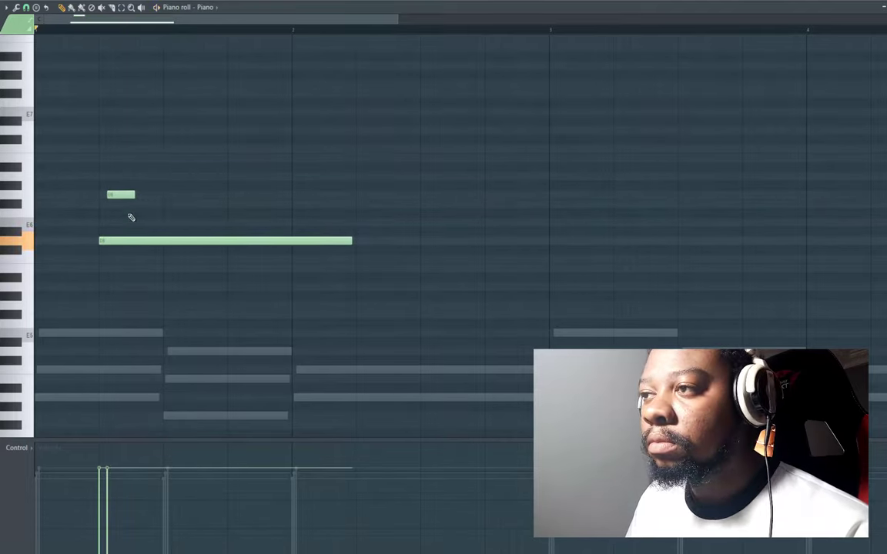
pyautogui.moveTo(119, 194); pyautogui.dragTo(119, 223)
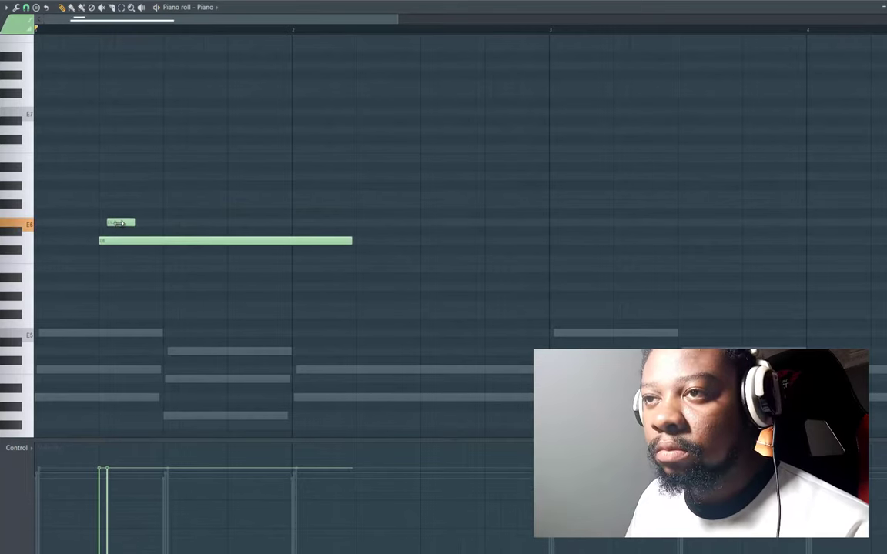
pyautogui.moveTo(282, 242); pyautogui.dragTo(163, 241)
# Add a held D6 followed by B5 and A5 later in bar 1
pyautogui.click(132, 241)
pyautogui.press('space')
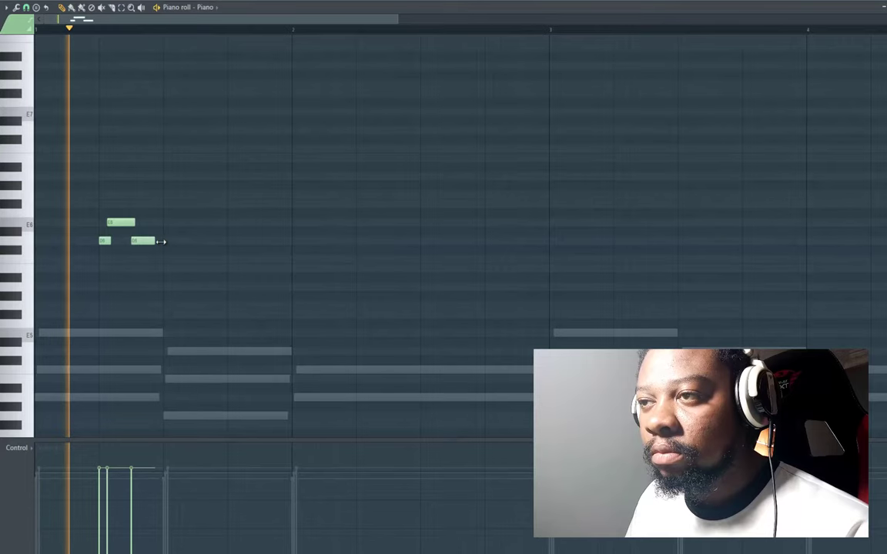
pyautogui.press('space')
pyautogui.click(232, 259)
pyautogui.moveTo(234, 270); pyautogui.dragTo(234, 280)
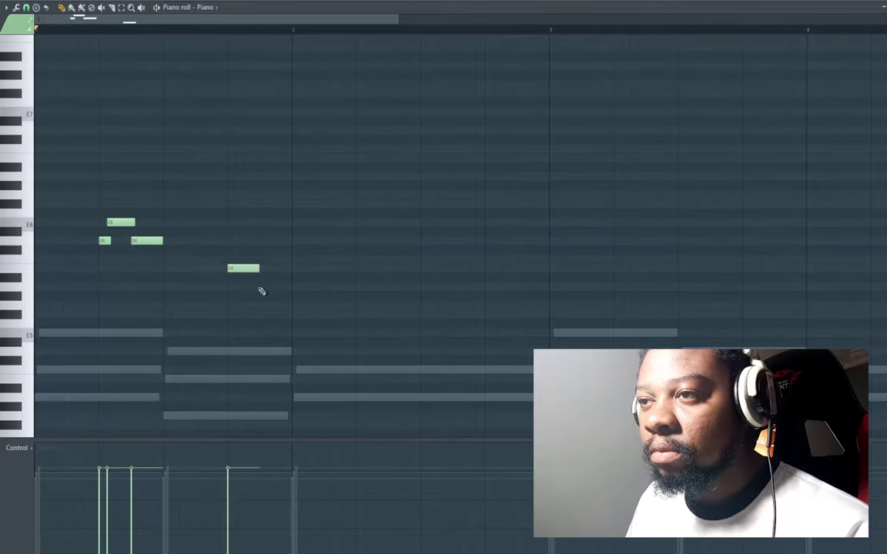
pyautogui.click(262, 287)
pyautogui.press('space')
pyautogui.moveTo(161, 240); pyautogui.dragTo(229, 239)
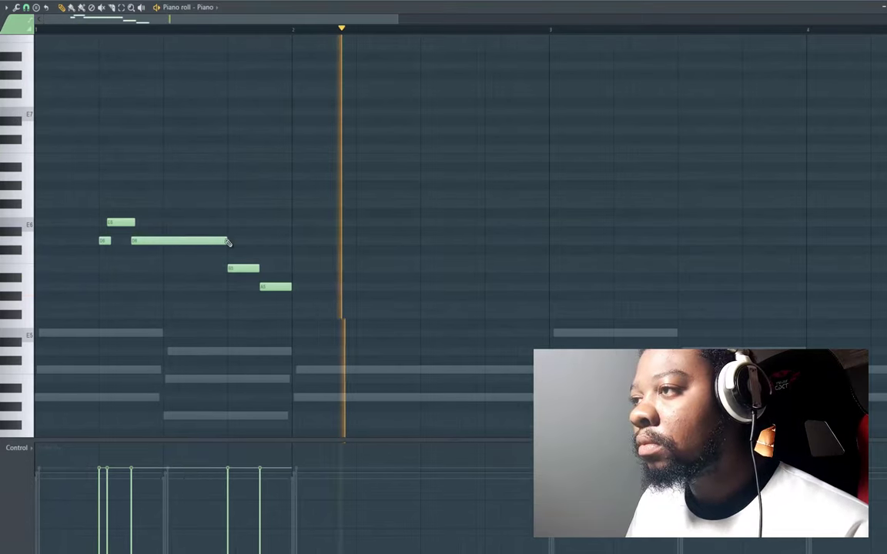
# Add a D6 and a shortened E6 in the middle of bar 2
pyautogui.press('space')
pyautogui.moveTo(422, 229); pyautogui.dragTo(427, 243)
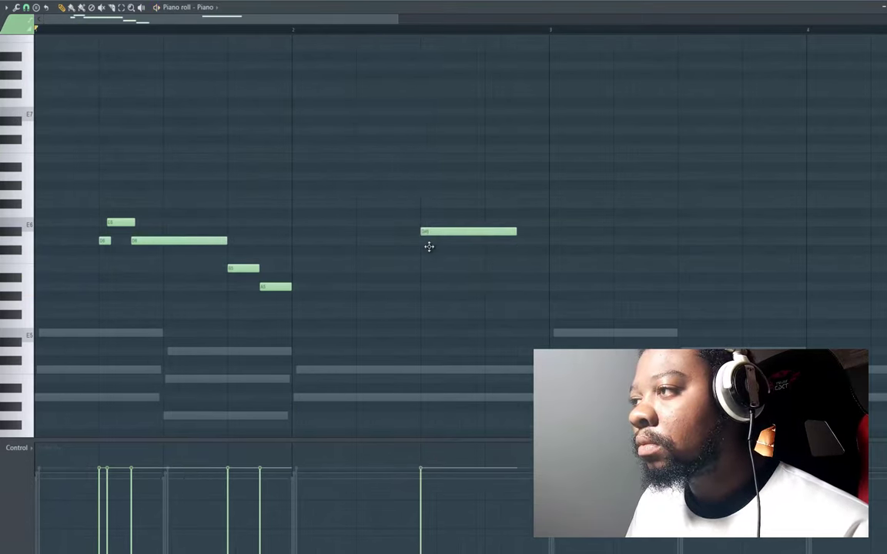
pyautogui.click(430, 223)
pyautogui.rightClick(435, 224)
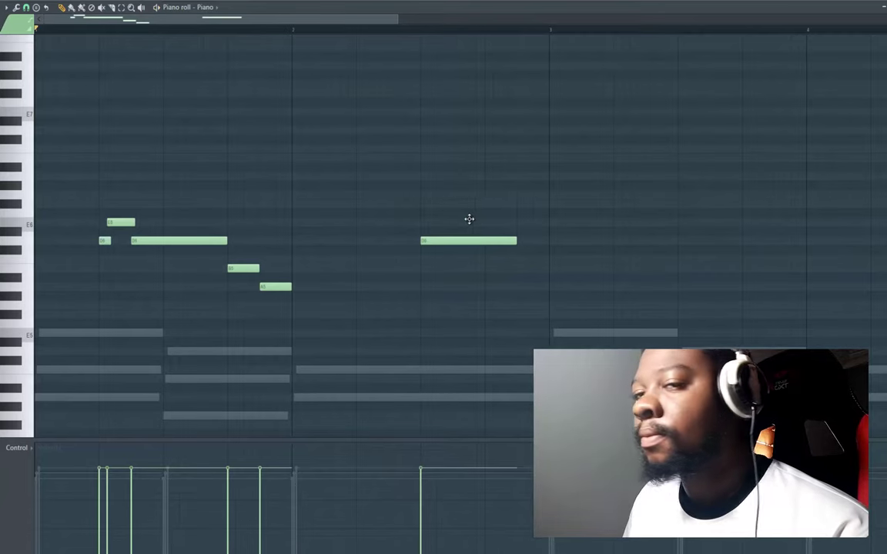
pyautogui.click(430, 223)
pyautogui.moveTo(524, 223); pyautogui.dragTo(456, 223)
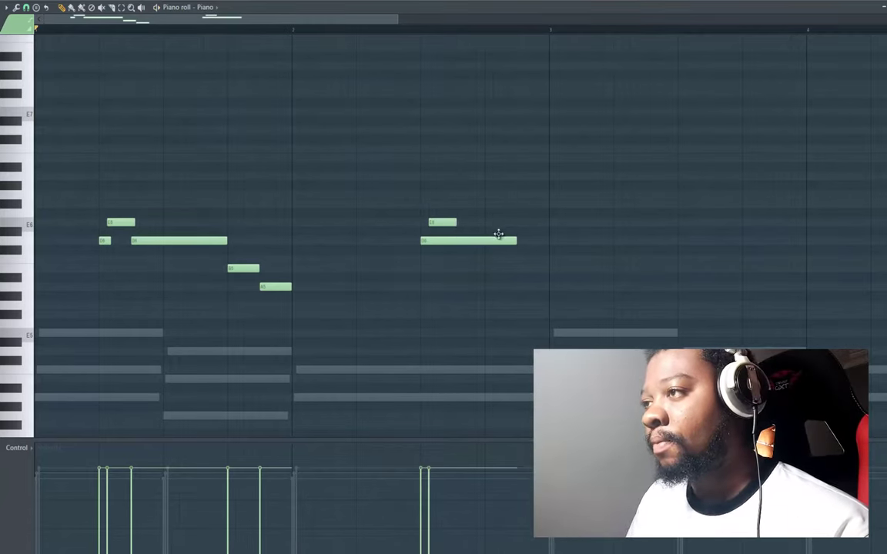
# Add higher A6 and B6 notes later in bar 2, adjusting their lengths
pyautogui.click(461, 175)
pyautogui.click(471, 157)
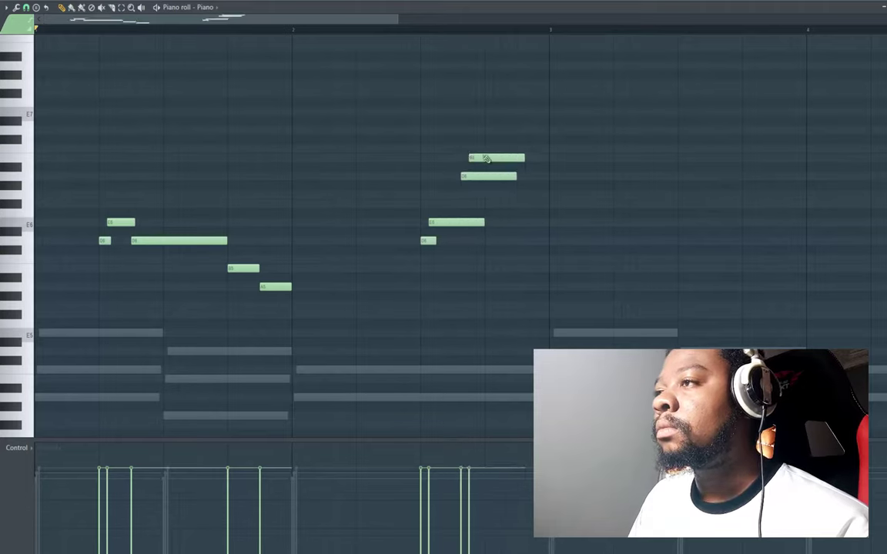
pyautogui.press('space')
pyautogui.moveTo(516, 175)
pyautogui.mouseDown()
pyautogui.moveTo(468, 176)
pyautogui.moveTo(460, 157)
pyautogui.mouseUp()
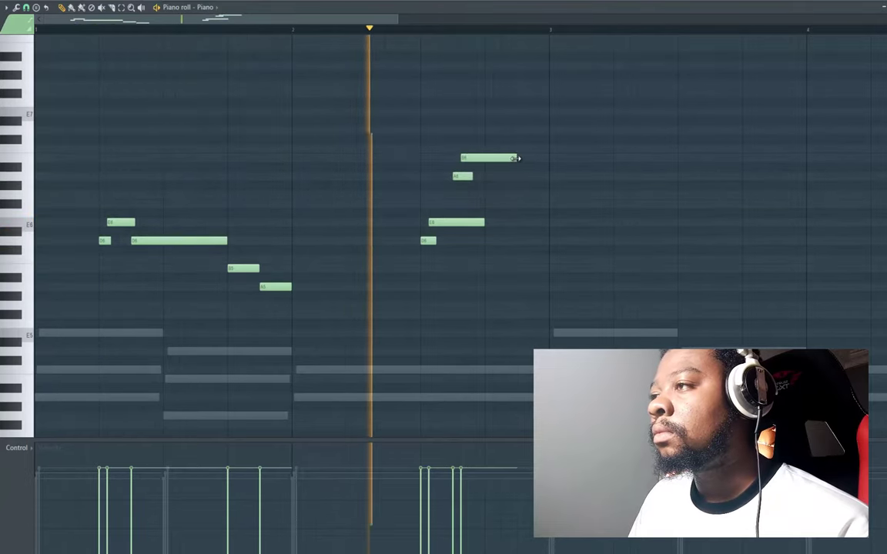
pyautogui.moveTo(516, 158); pyautogui.dragTo(545, 158)
pyautogui.press('space')
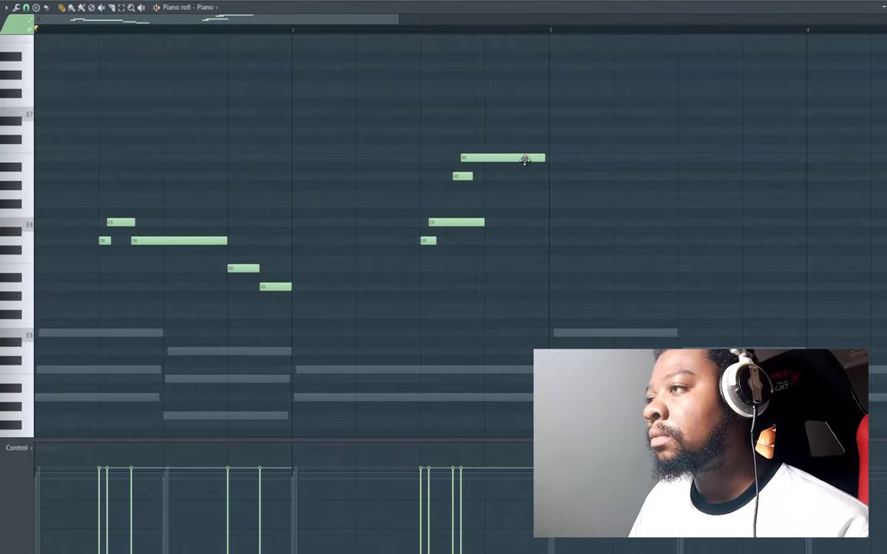
# Add a closing D6, extend A5 into bar 2, and tighten the high notes
pyautogui.click(522, 177)
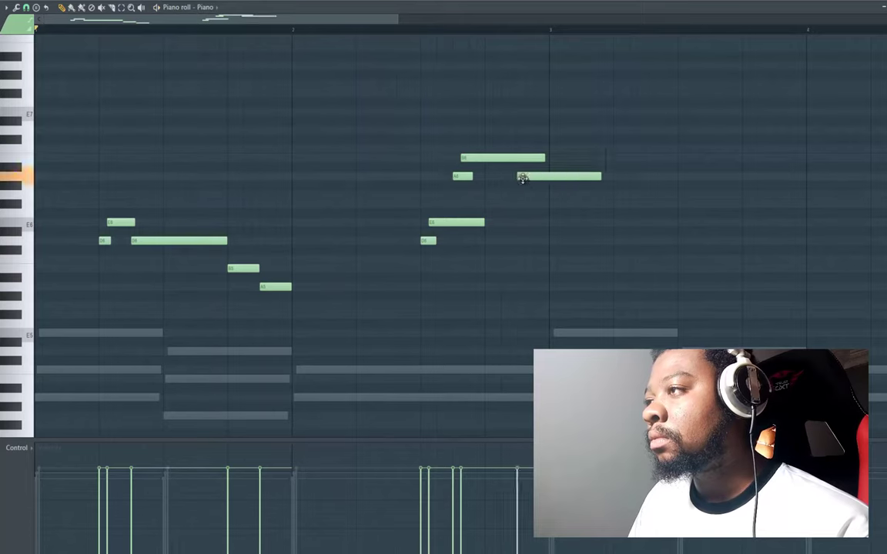
pyautogui.click(538, 241)
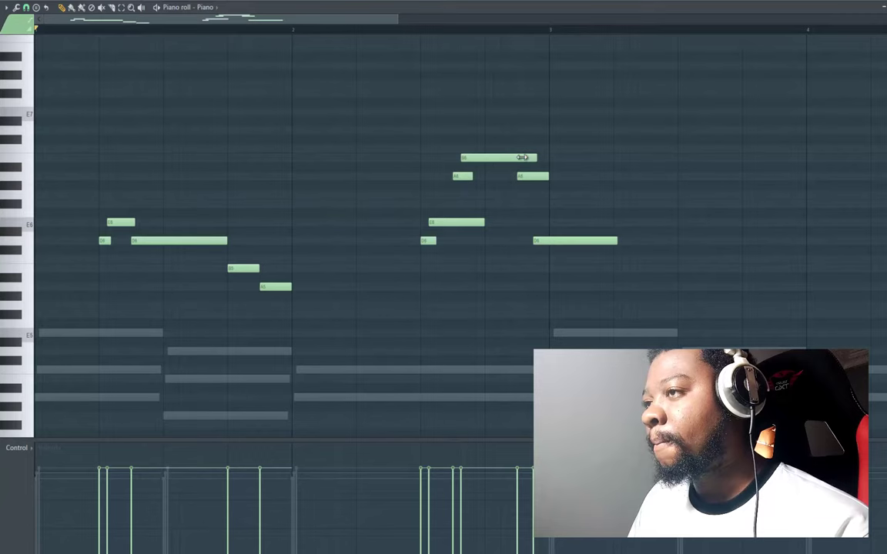
pyautogui.moveTo(522, 157); pyautogui.dragTo(516, 157)
pyautogui.press('space')
pyautogui.moveTo(615, 241); pyautogui.dragTo(548, 242)
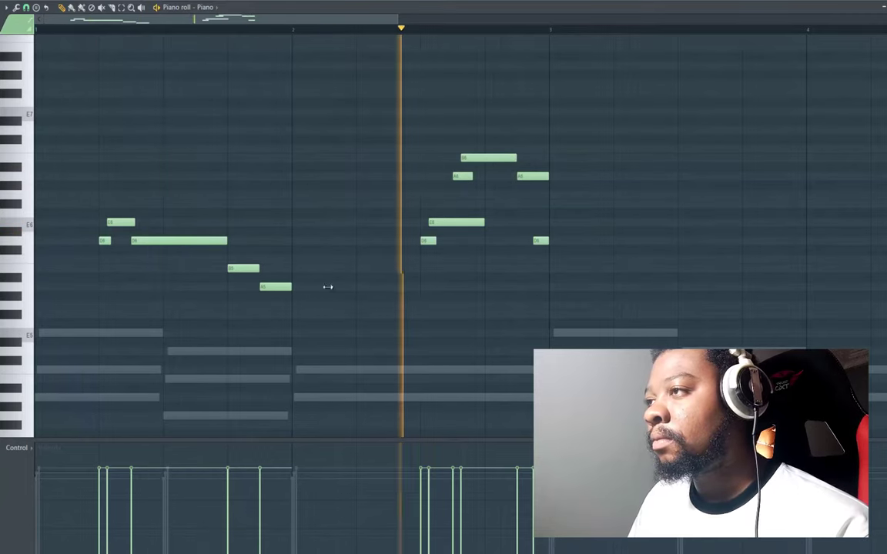
pyautogui.moveTo(328, 286); pyautogui.dragTo(421, 283)
pyautogui.press('space')
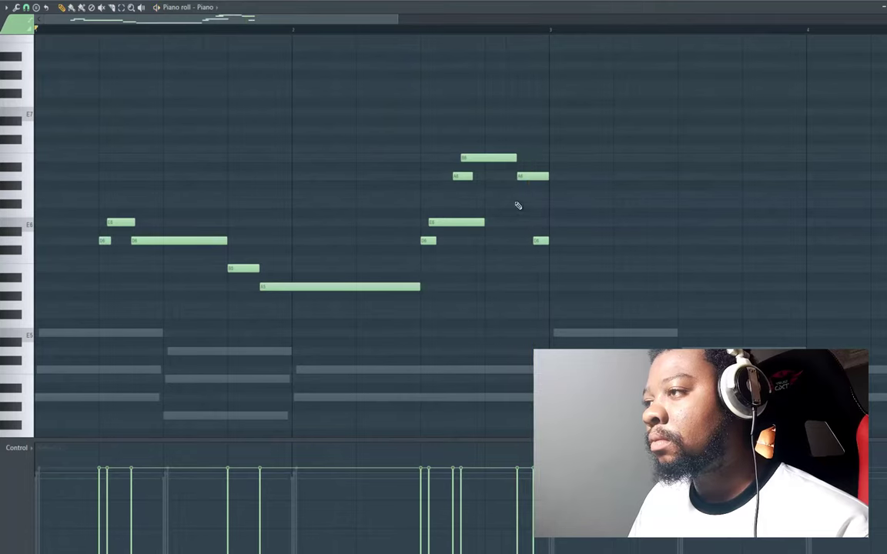
pyautogui.moveTo(522, 176); pyautogui.dragTo(491, 175)
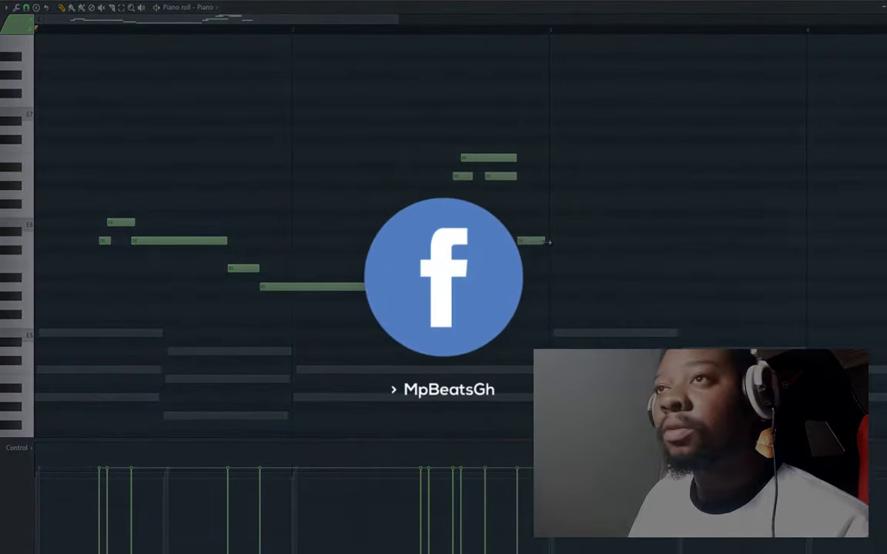
pyautogui.moveTo(515, 157); pyautogui.dragTo(488, 157)
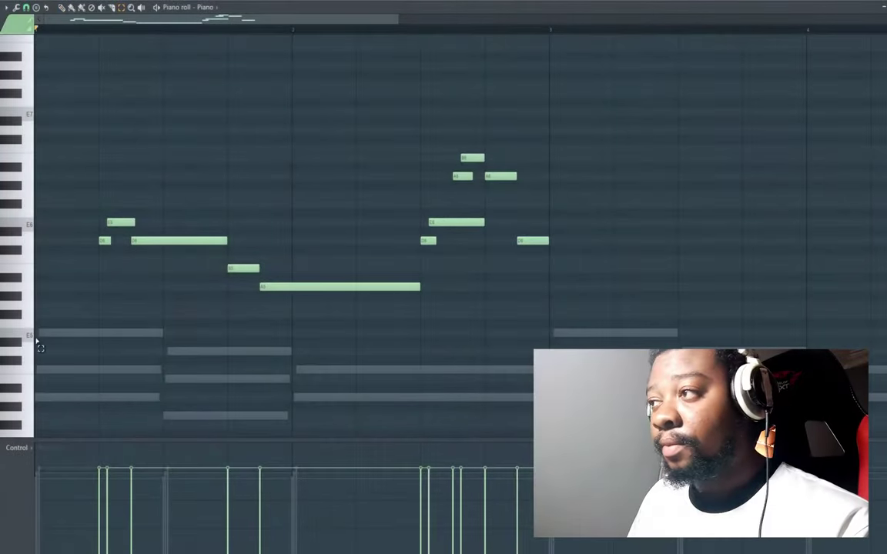
# Duplicate the two-bar Piano melody into bars 3–4 and close the piano roll
pyautogui.hotkey('ctrl', 'a')
pyautogui.press('b')
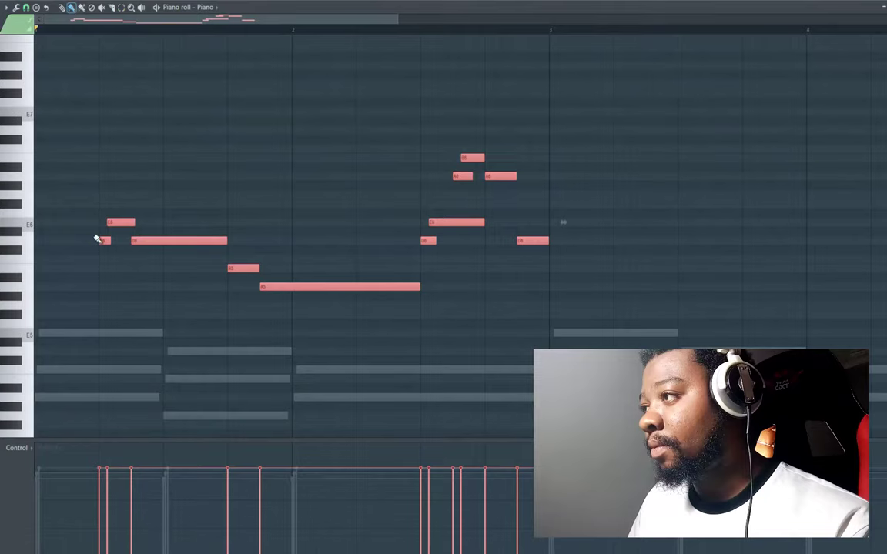
pyautogui.moveTo(108, 242)
pyautogui.mouseDown()
pyautogui.moveTo(622, 283)
pyautogui.moveTo(610, 281)
pyautogui.mouseUp()
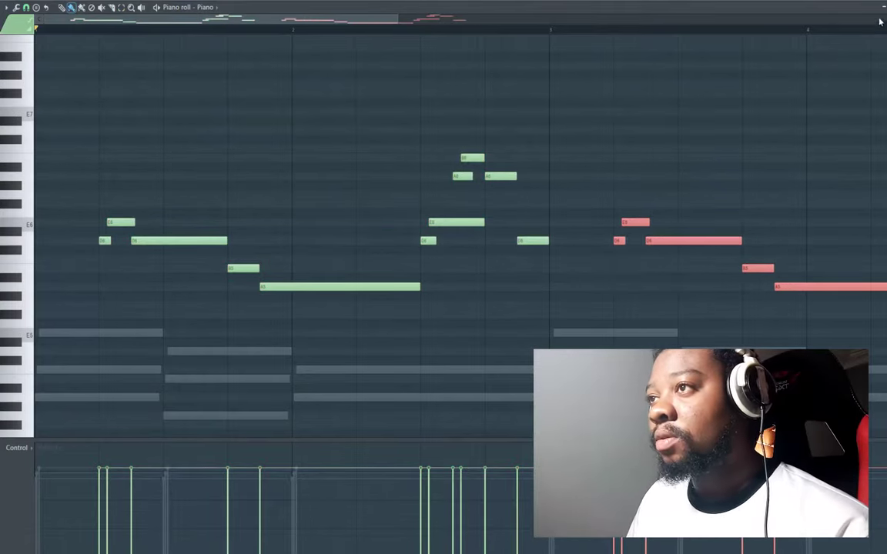
pyautogui.press('F7')
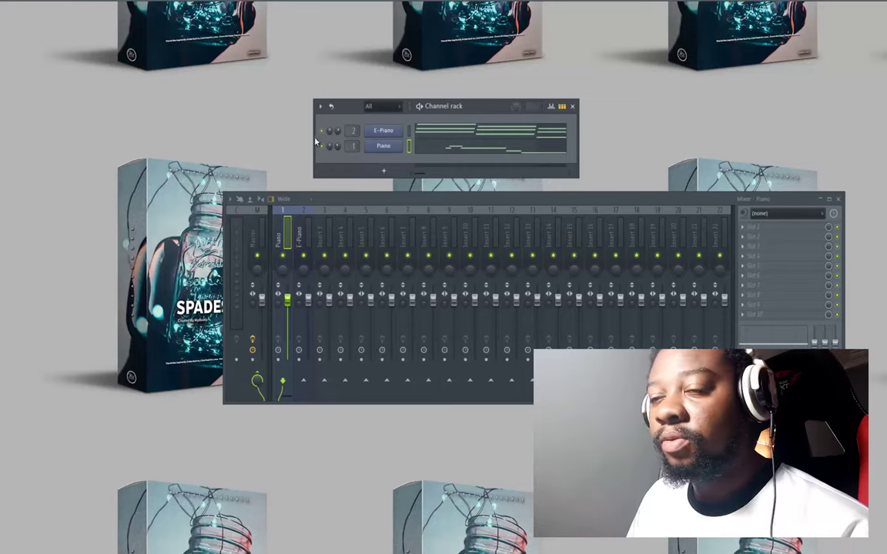
# Move E-Piano to mixer insert 1, solo it, and list effects for its FX Slot 1
pyautogui.click(303, 241)
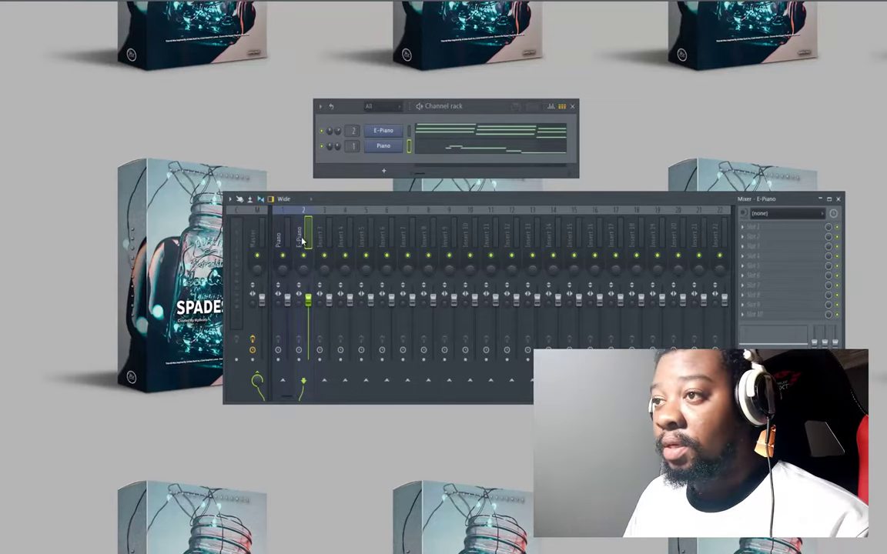
pyautogui.moveTo(303, 241); pyautogui.dragTo(282, 243)
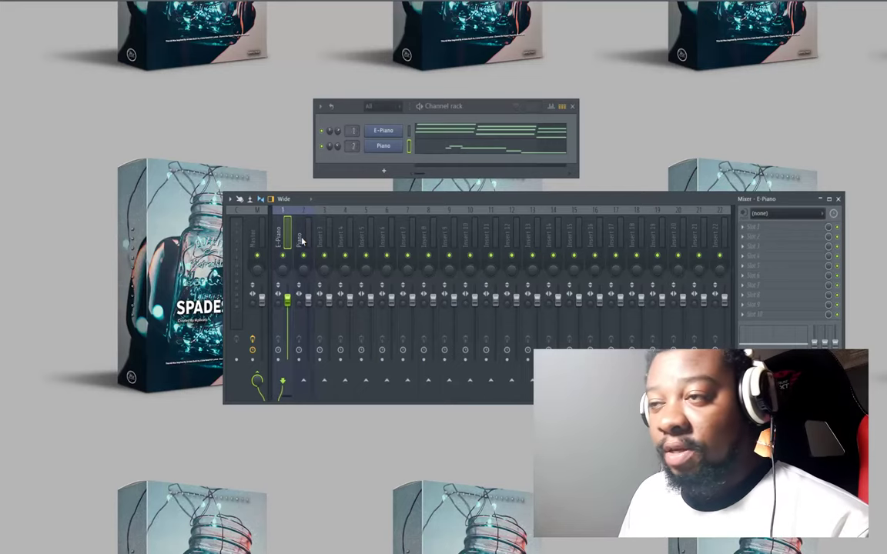
pyautogui.rightClick(282, 255)
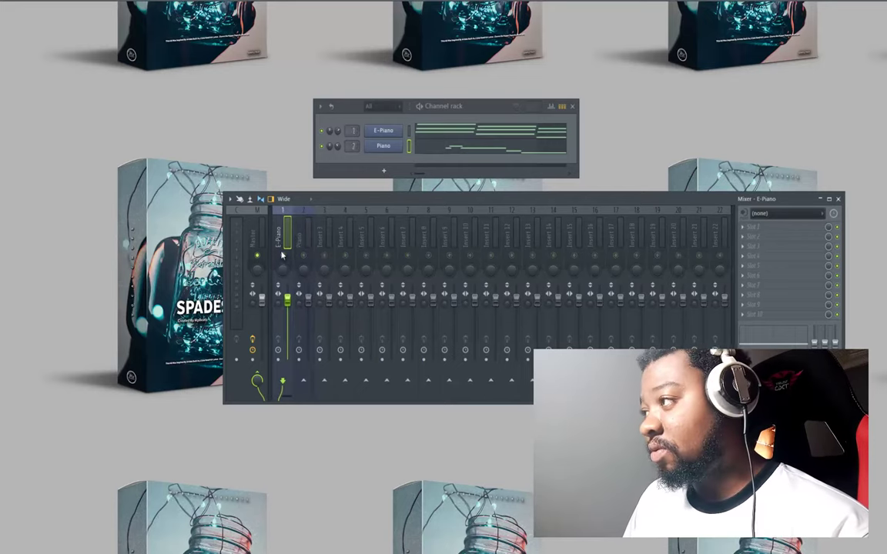
pyautogui.click(745, 231)
pyautogui.moveTo(770, 238)
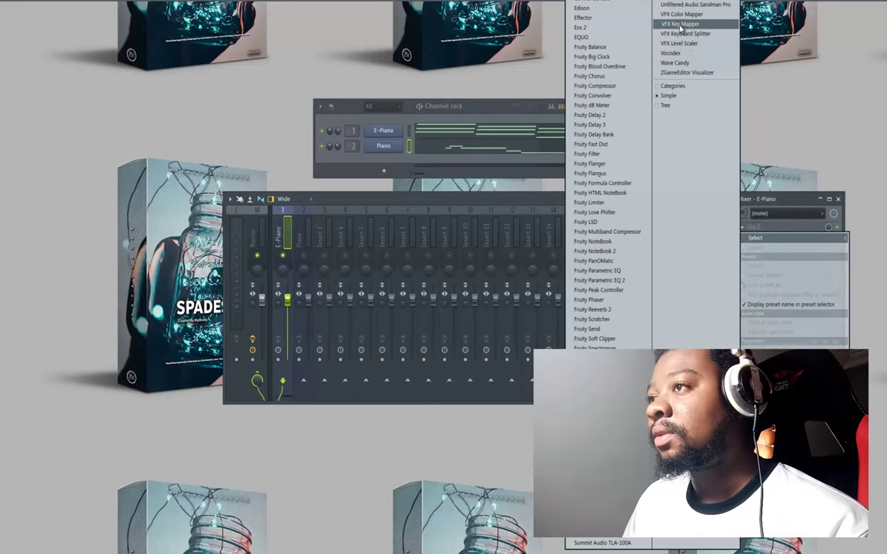
# Load Patcher on E-Piano's first insert slot, cabling From FL Studio directly to To FL Studio
pyautogui.click(680, 25)
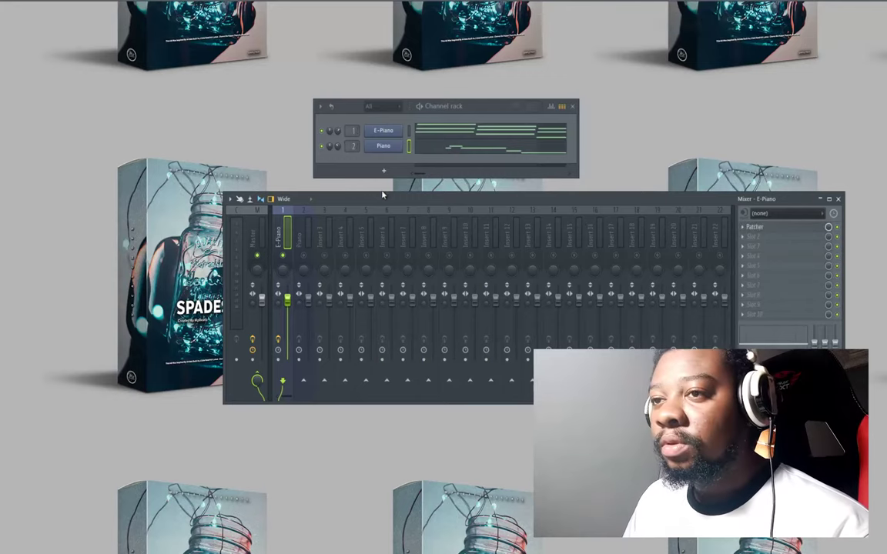
pyautogui.click(755, 230)
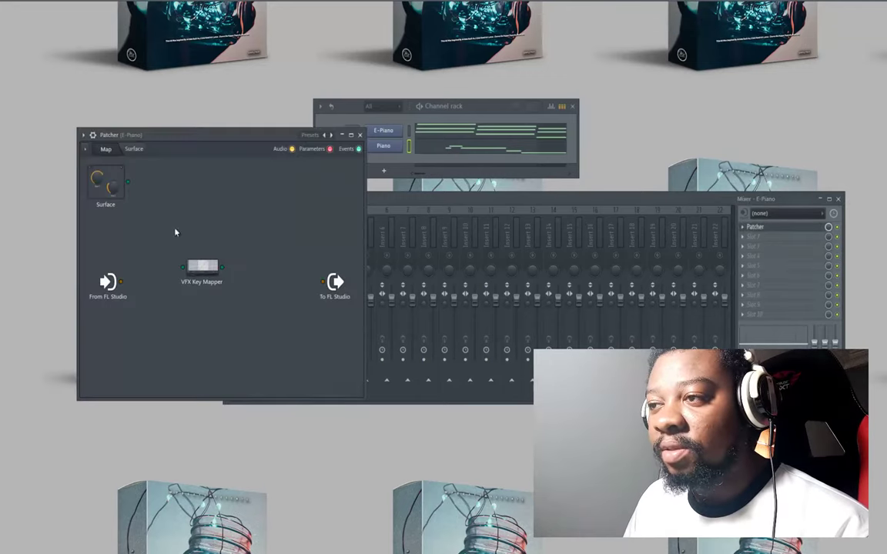
pyautogui.moveTo(121, 283); pyautogui.dragTo(330, 285)
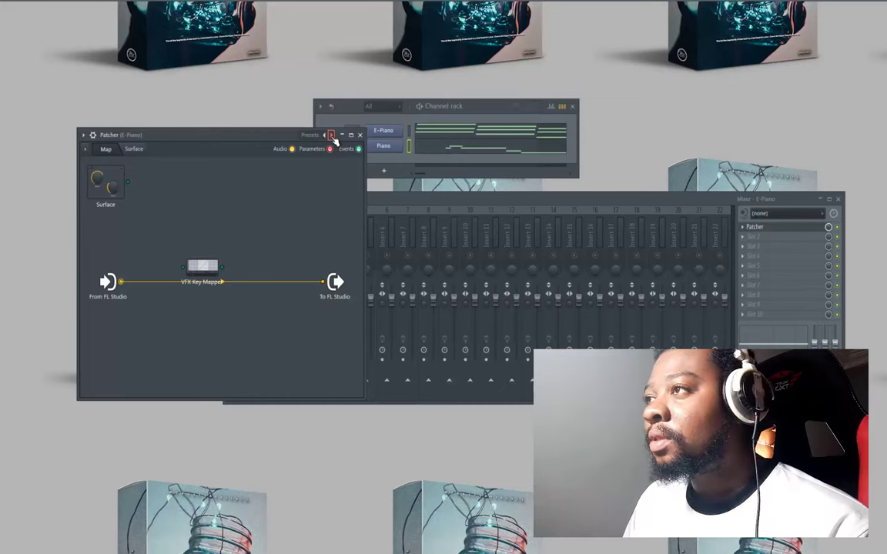
pyautogui.click(331, 136)
pyautogui.moveTo(382, 147)
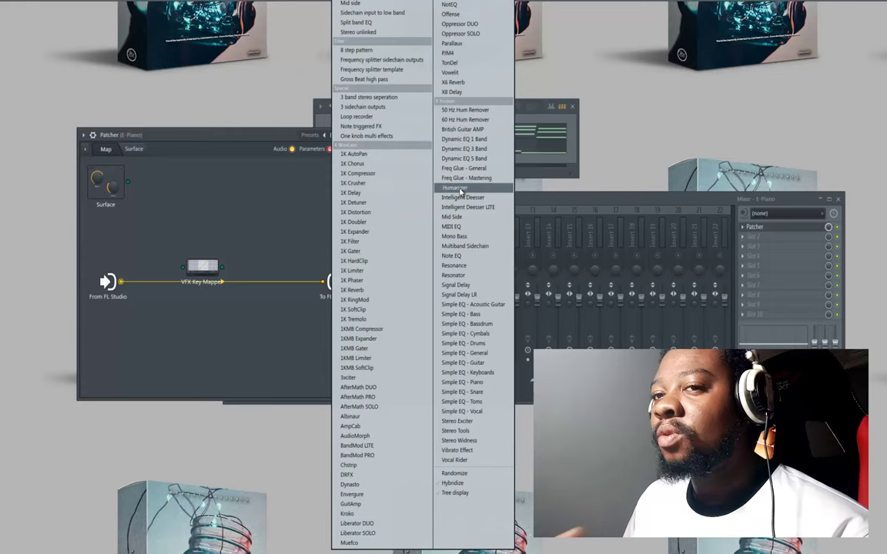
# Add Youlean Humanizer inside Patcher, move its window aside, and start playback
pyautogui.click(461, 190)
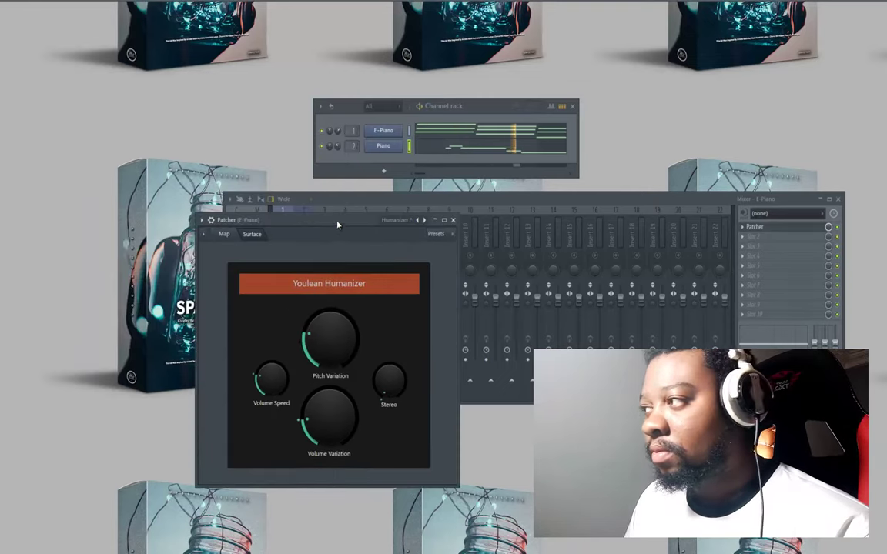
pyautogui.moveTo(338, 224); pyautogui.dragTo(385, 336)
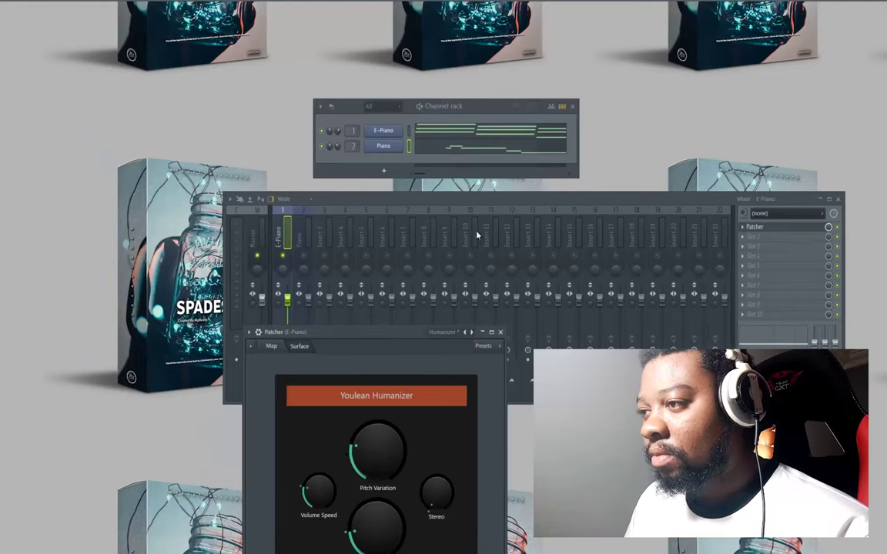
pyautogui.moveTo(451, 351); pyautogui.dragTo(451, 308)
pyautogui.press('space')
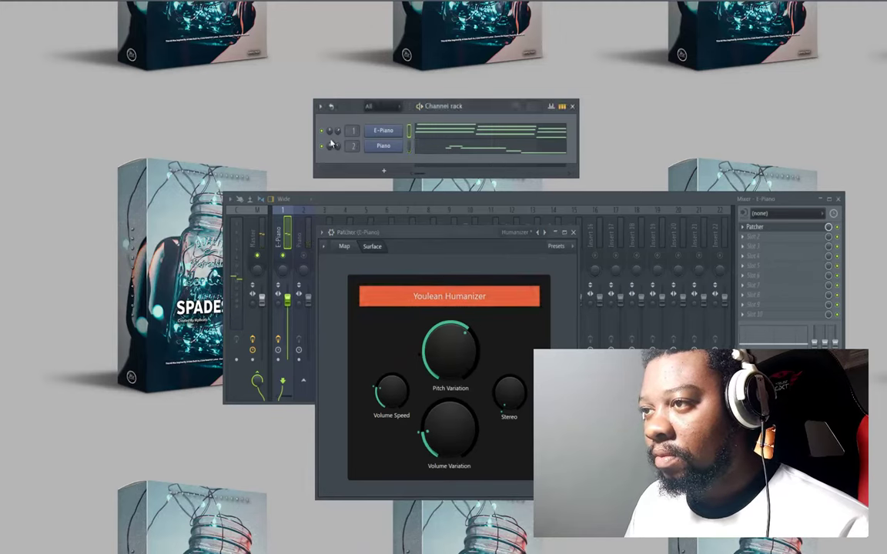
# Route the Piano channel to mixer track 2 and bring Humanizer back to front
pyautogui.click(329, 135)
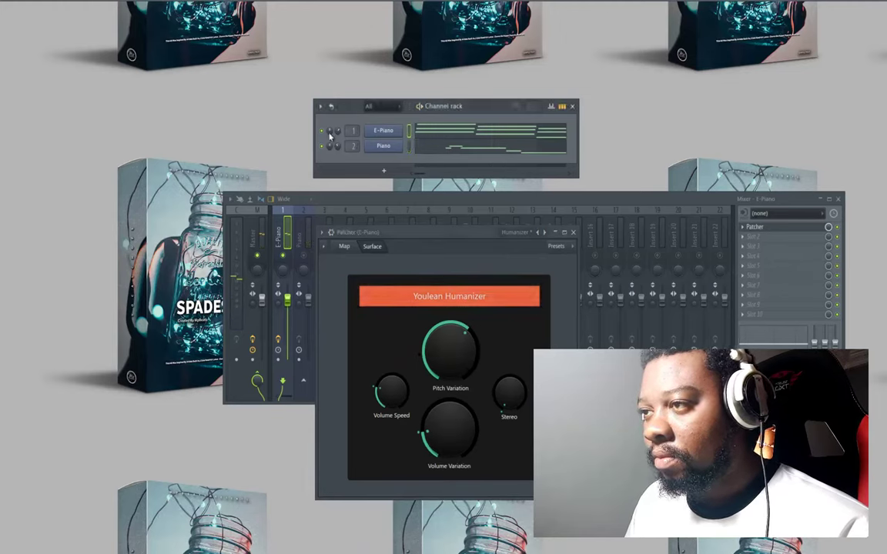
pyautogui.rightClick(288, 223)
pyautogui.click(412, 298)
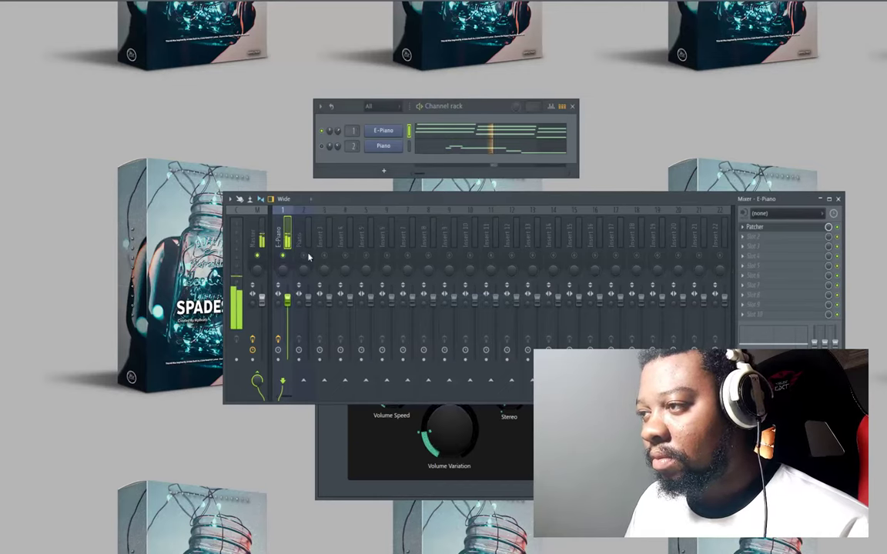
pyautogui.click(454, 434)
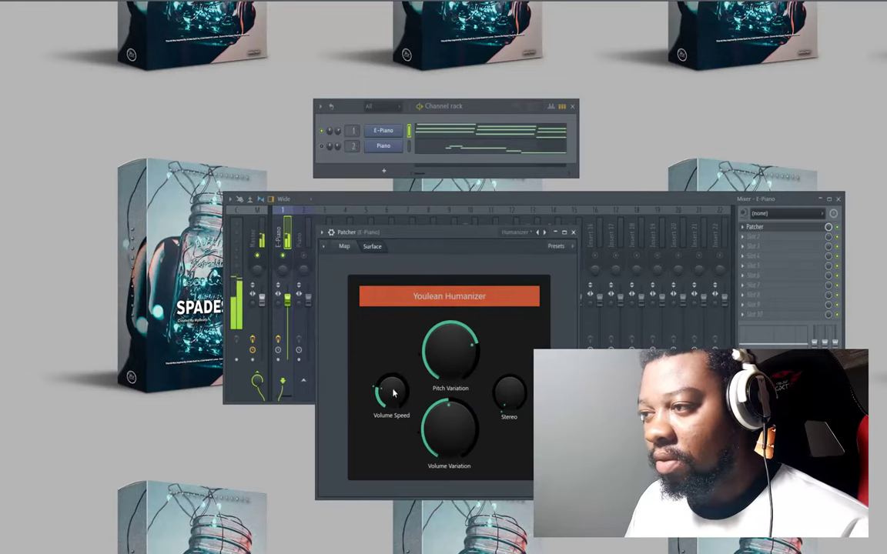
# Tune Humanizer to low Pitch Variation and near-minimum Volume Variation while auditioning playback
pyautogui.moveTo(451, 343); pyautogui.dragTo(440, 462)
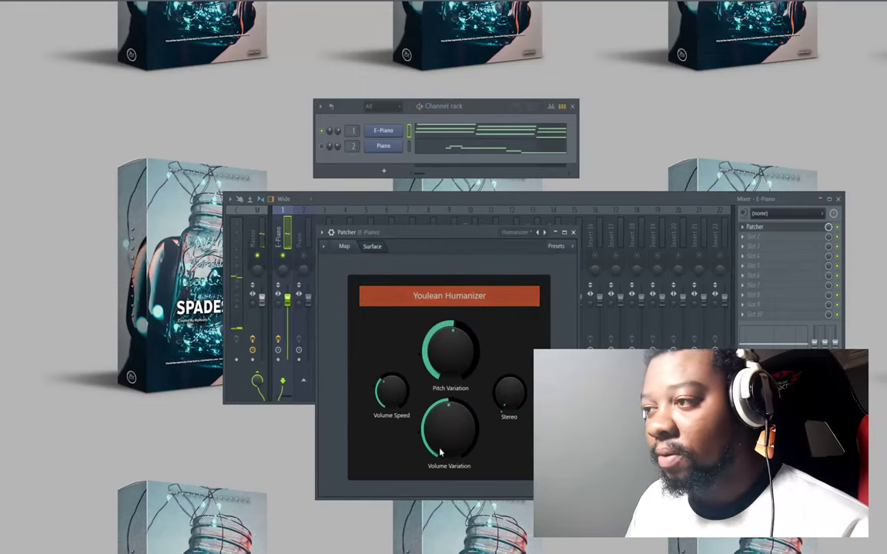
pyautogui.moveTo(451, 416); pyautogui.dragTo(452, 482)
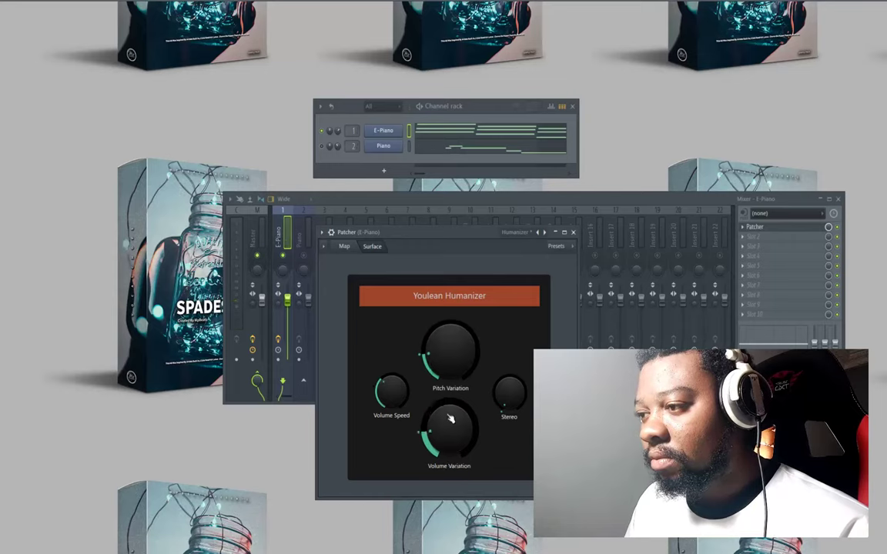
pyautogui.moveTo(454, 383); pyautogui.dragTo(461, 373)
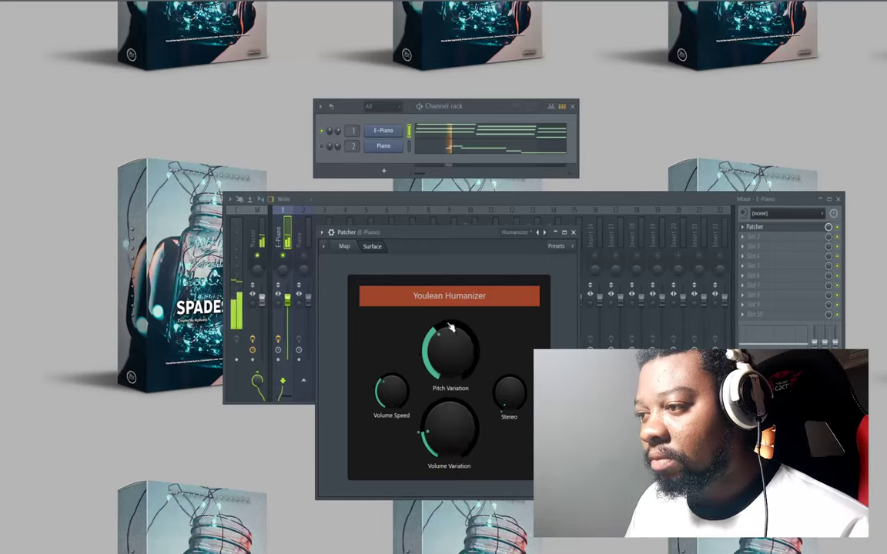
pyautogui.moveTo(450, 327); pyautogui.dragTo(451, 342)
pyautogui.moveTo(453, 416); pyautogui.dragTo(450, 431)
pyautogui.moveTo(462, 366); pyautogui.dragTo(460, 380)
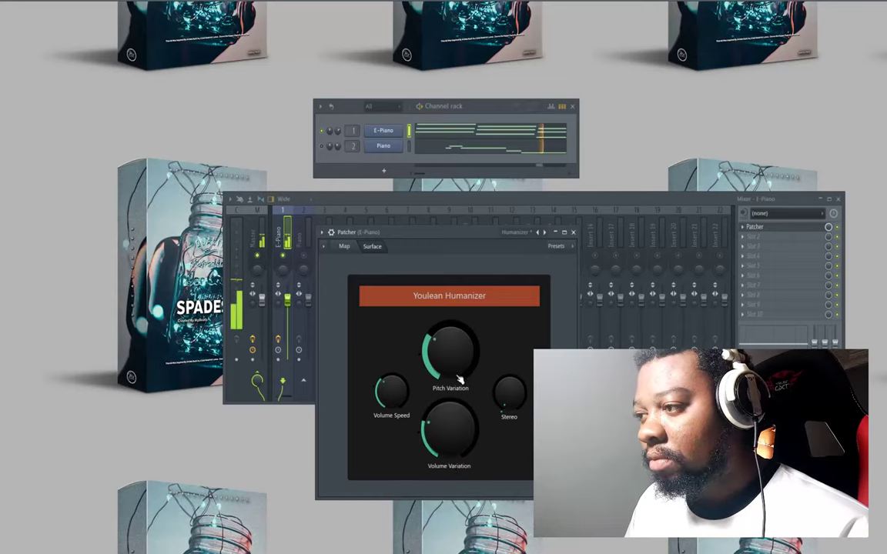
pyautogui.moveTo(452, 416); pyautogui.dragTo(453, 400)
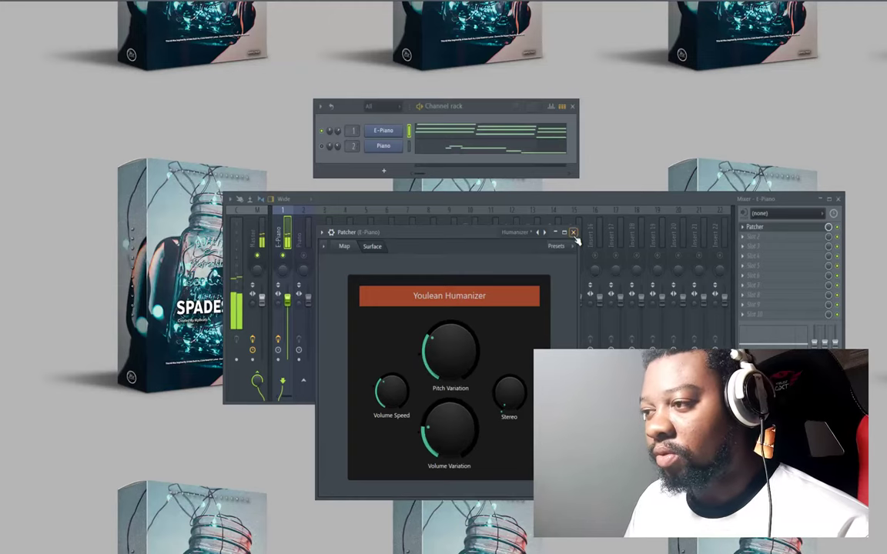
pyautogui.moveTo(439, 352); pyautogui.dragTo(460, 374)
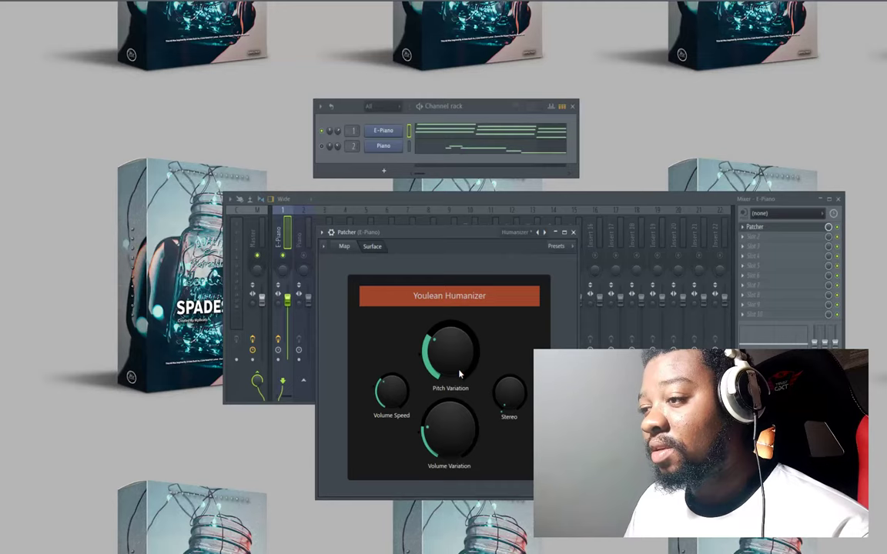
pyautogui.moveTo(460, 373); pyautogui.dragTo(460, 377)
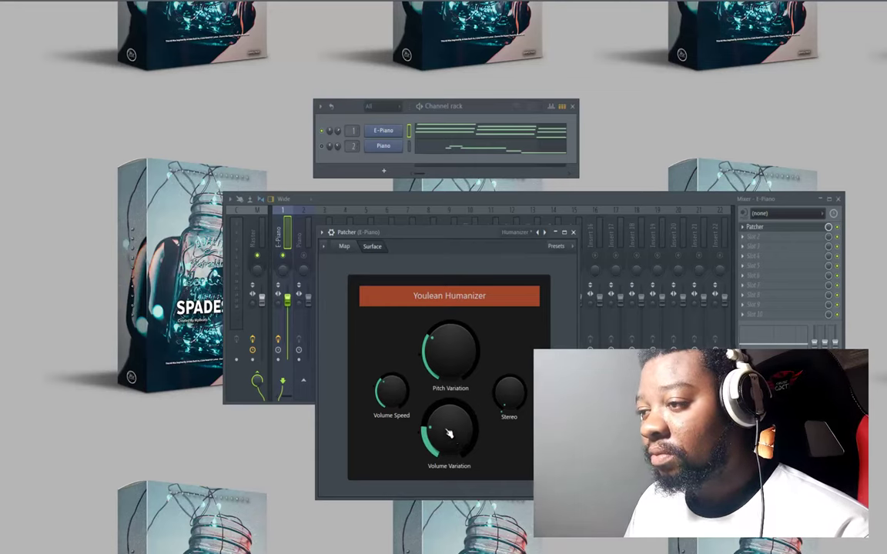
pyautogui.press('space')
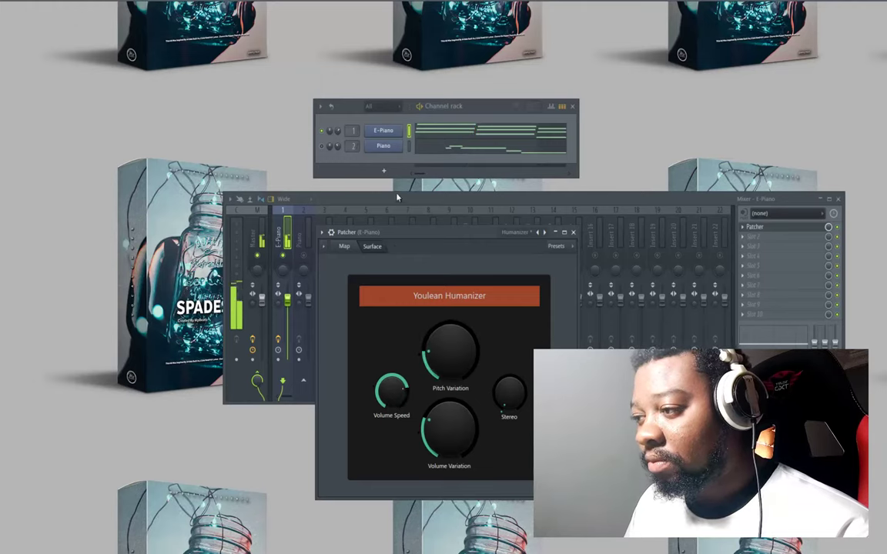
pyautogui.moveTo(450, 427); pyautogui.dragTo(451, 511)
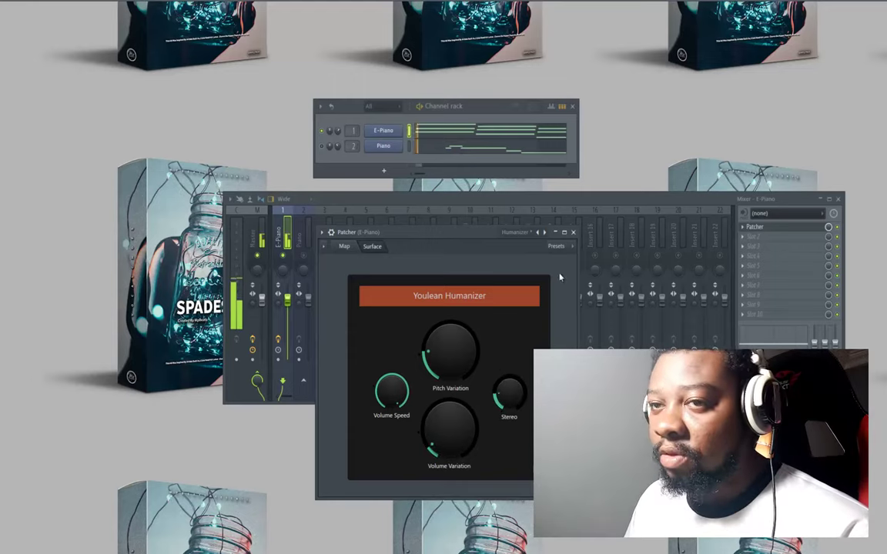
# Add Effector in Lo-Fi mode to E-Piano's second insert slot and audition it
pyautogui.click(573, 233)
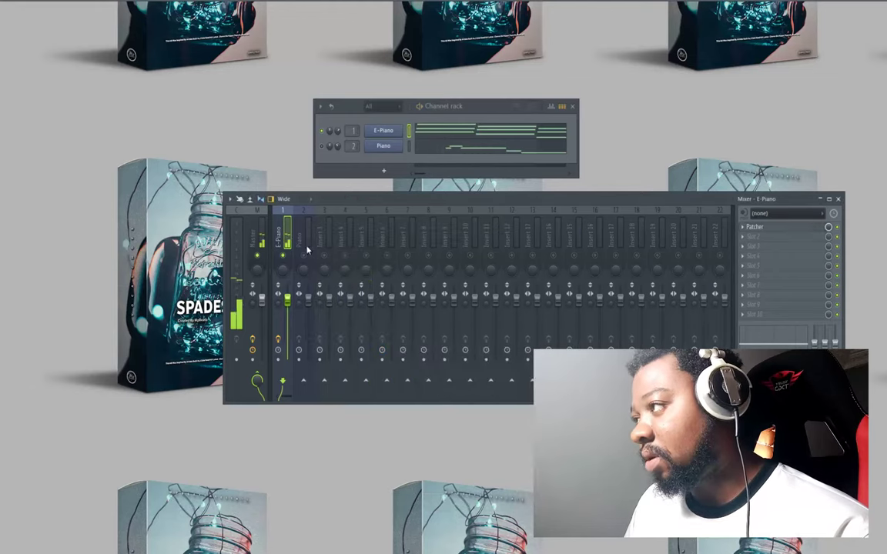
pyautogui.click(744, 238)
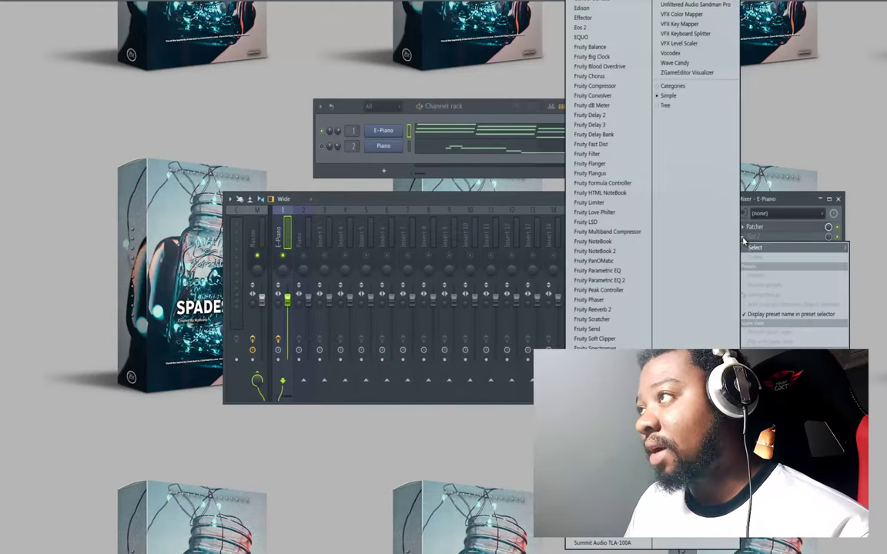
pyautogui.click(584, 18)
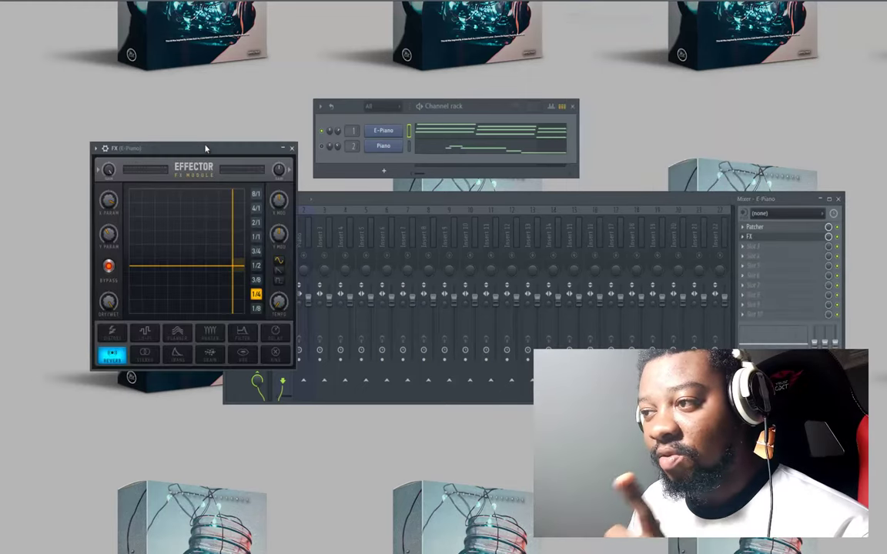
pyautogui.moveTo(203, 148); pyautogui.dragTo(447, 164)
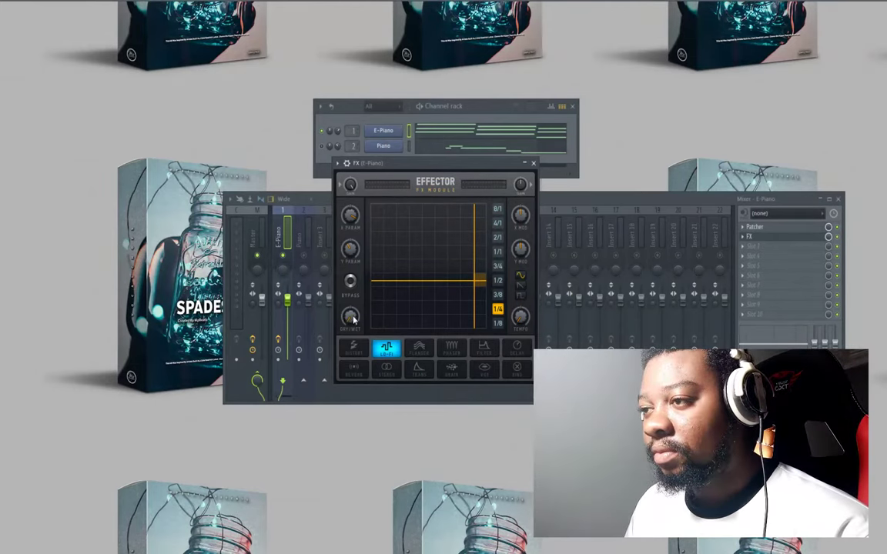
pyautogui.press('space')
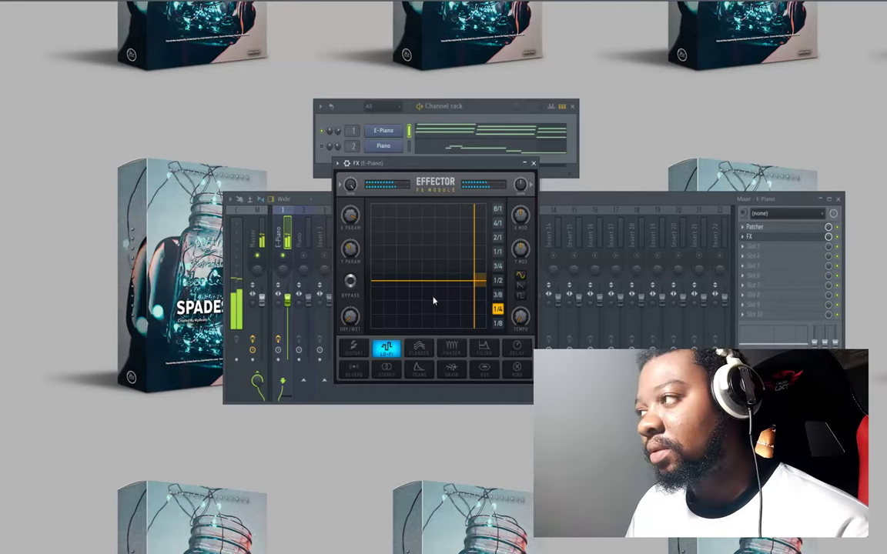
pyautogui.click(534, 164)
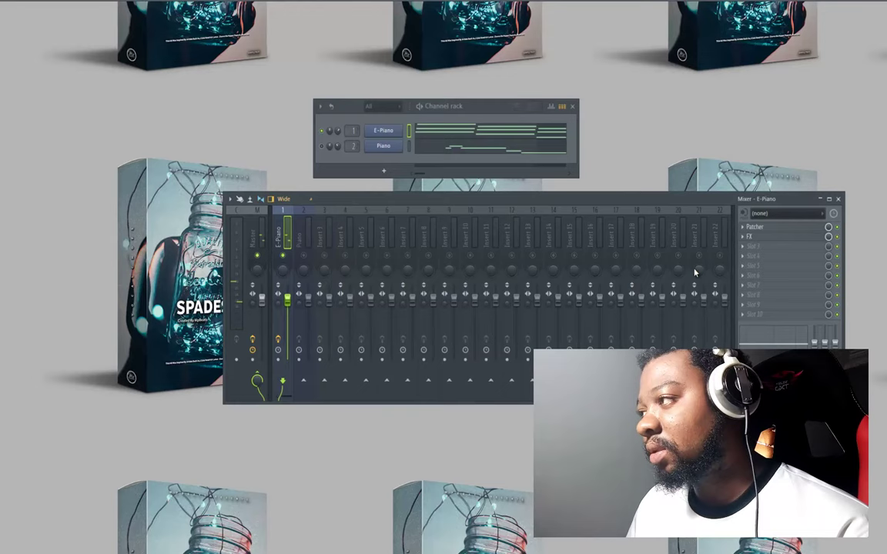
# Drag-copy E-Piano's Patcher and Lo-Fi Effector slots onto the Piano insert
pyautogui.click(744, 228)
pyautogui.click(745, 283)
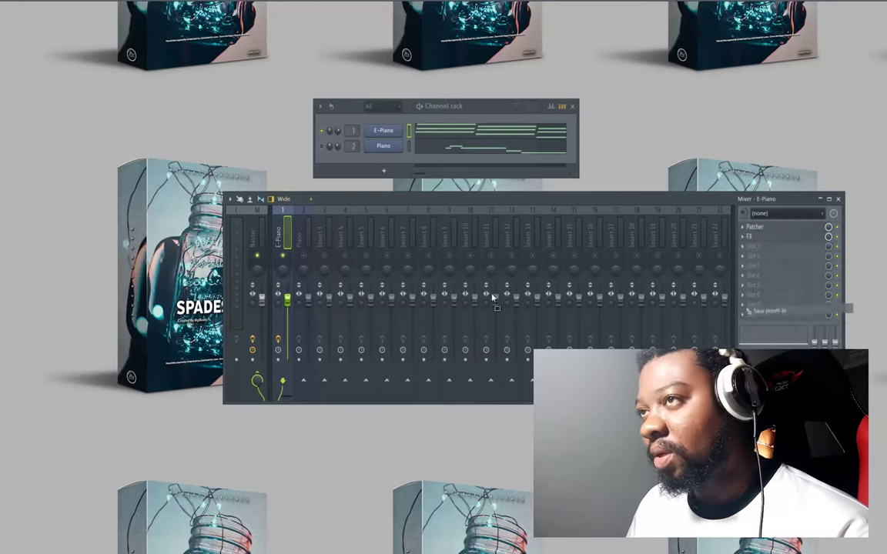
pyautogui.moveTo(320, 248); pyautogui.dragTo(304, 239)
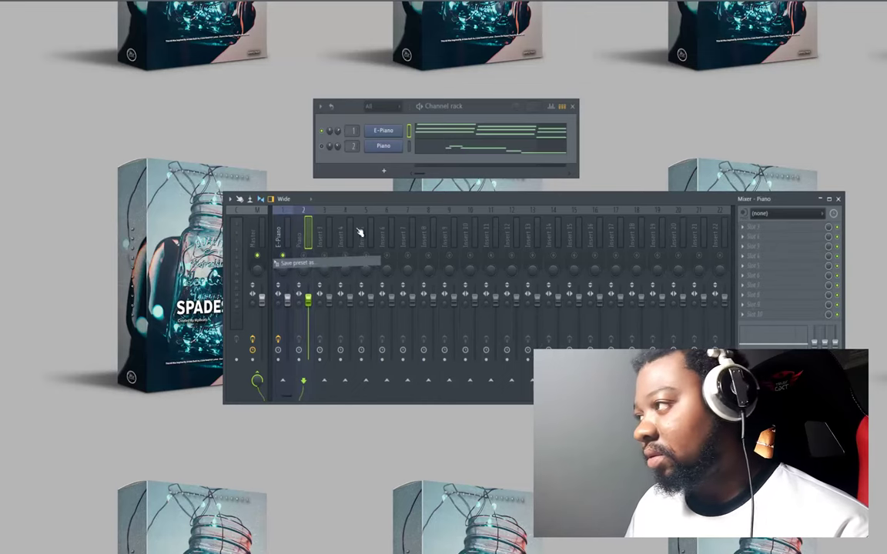
pyautogui.click(311, 110)
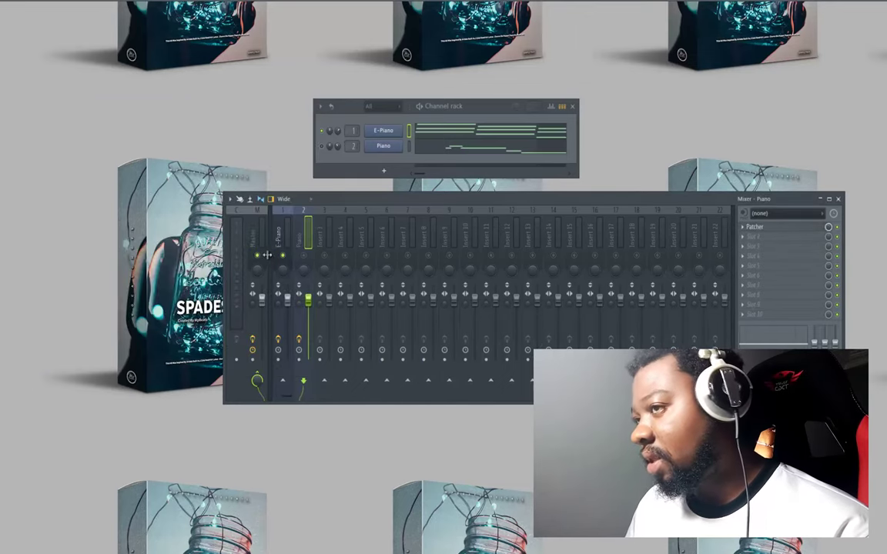
pyautogui.click(286, 231)
pyautogui.click(746, 241)
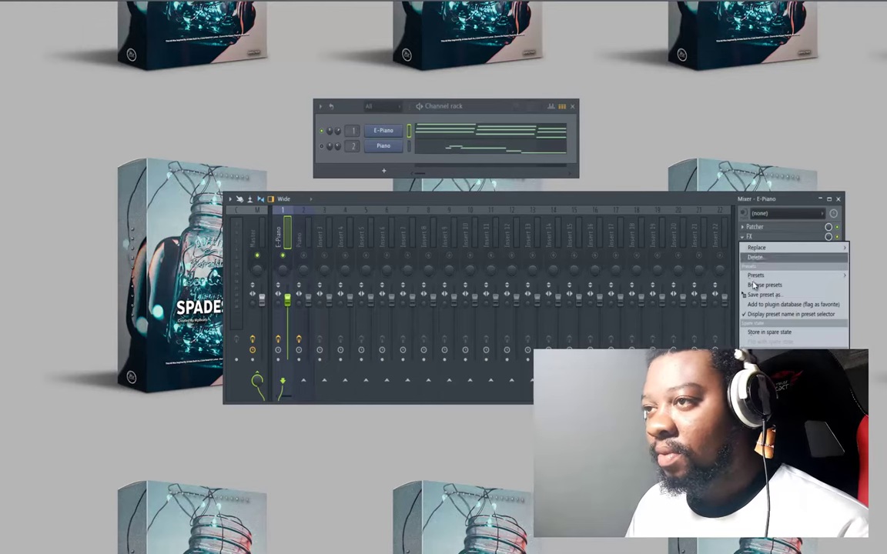
pyautogui.click(679, 270)
pyautogui.moveTo(303, 243); pyautogui.dragTo(300, 241)
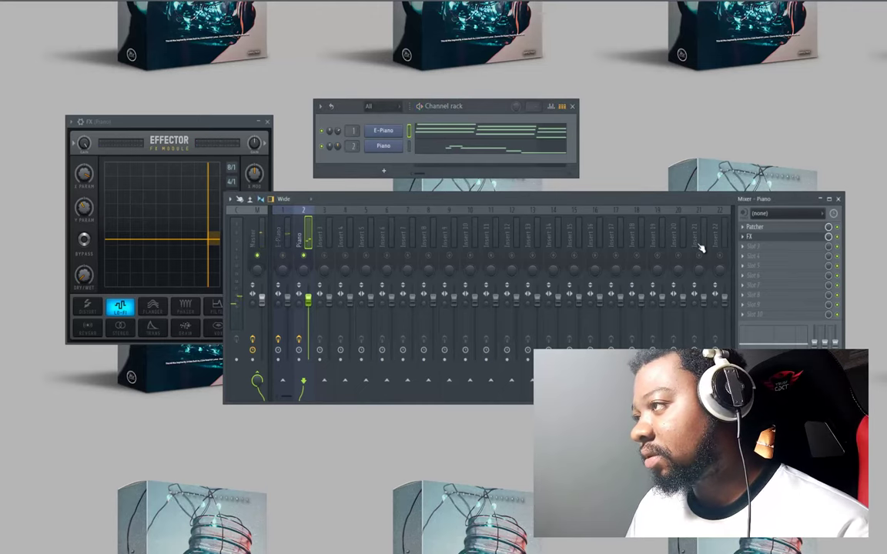
# Load Fruity Delay 2 on the Piano insert with PPONG feedback and 4-step time, then play
pyautogui.click(749, 247)
pyautogui.moveTo(770, 257)
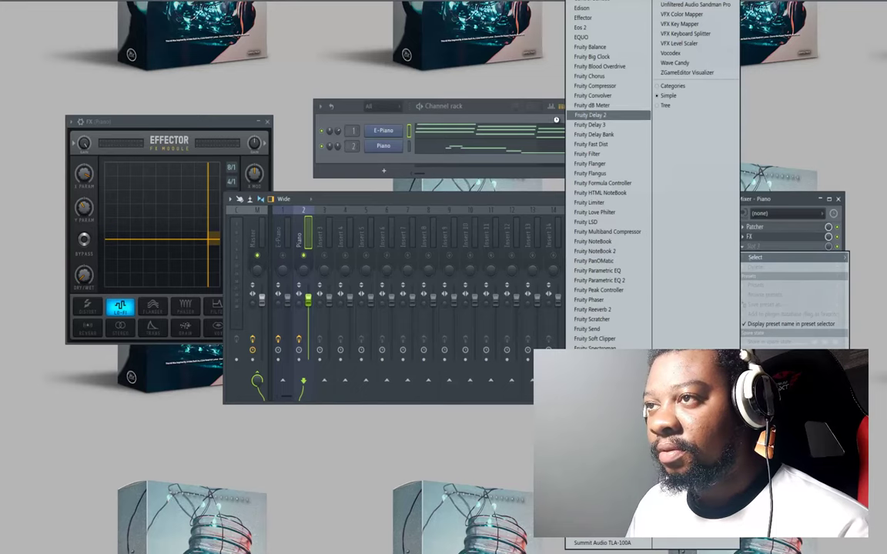
pyautogui.click(601, 115)
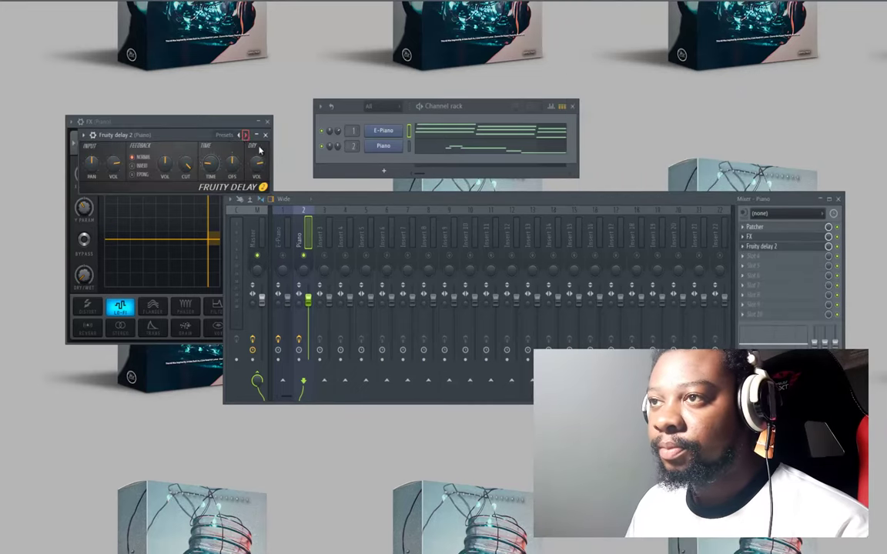
pyautogui.click(244, 134)
pyautogui.click(206, 165)
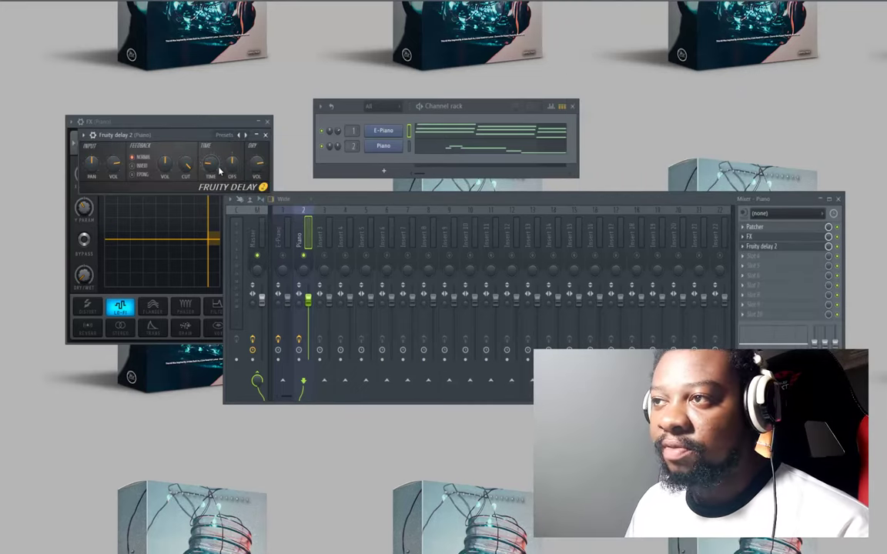
pyautogui.rightClick(209, 163)
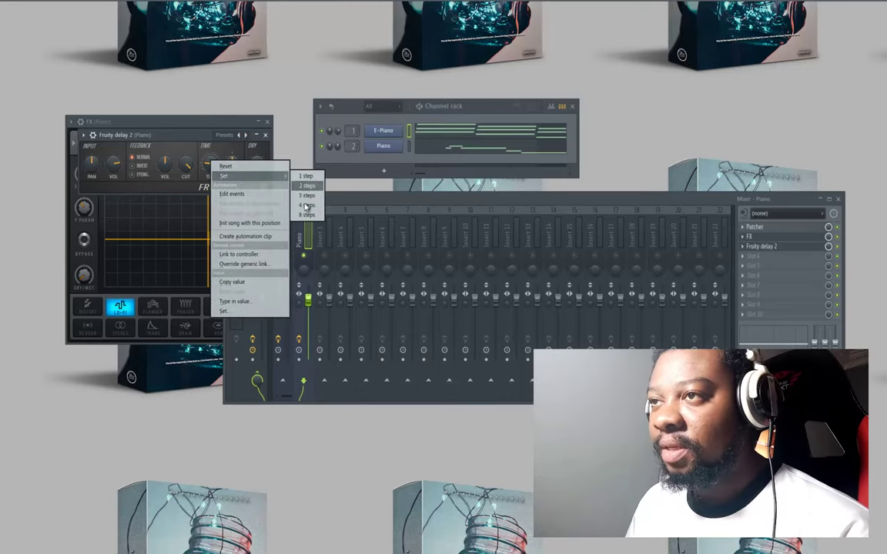
pyautogui.moveTo(224, 176)
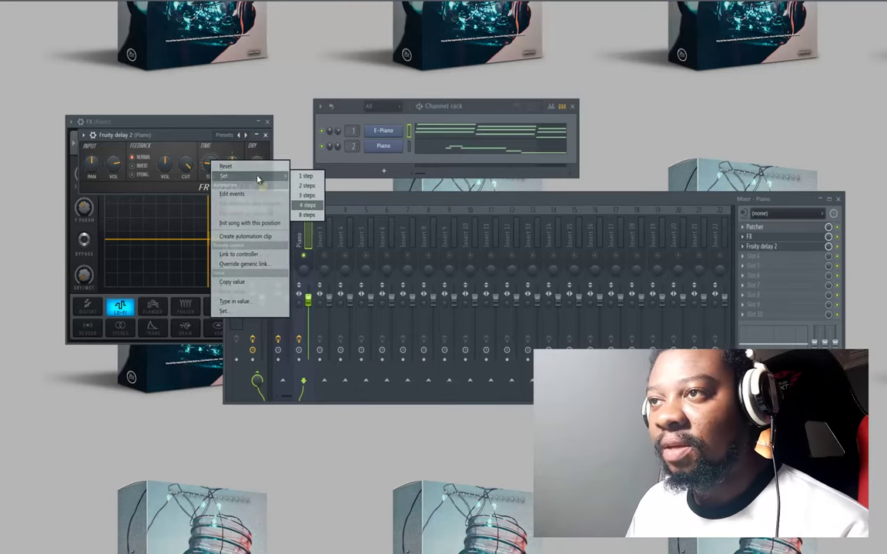
pyautogui.click(233, 168)
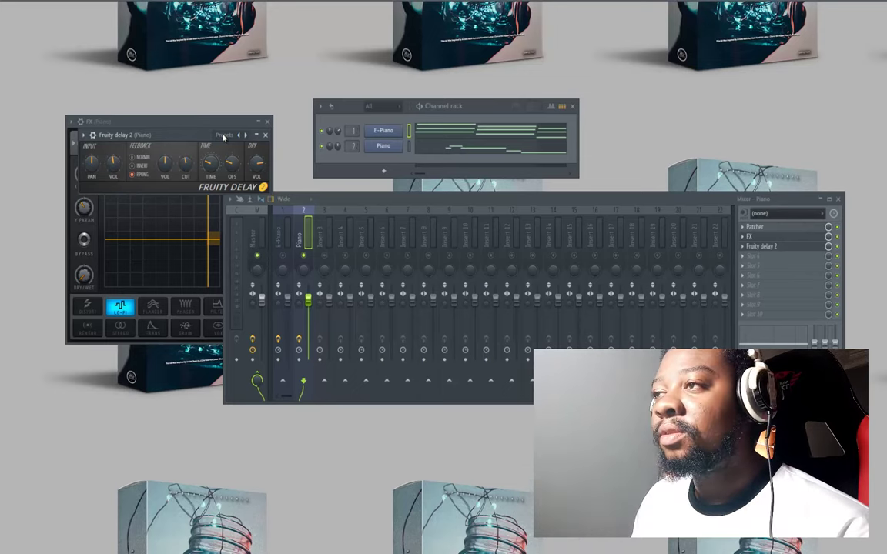
pyautogui.click(265, 135)
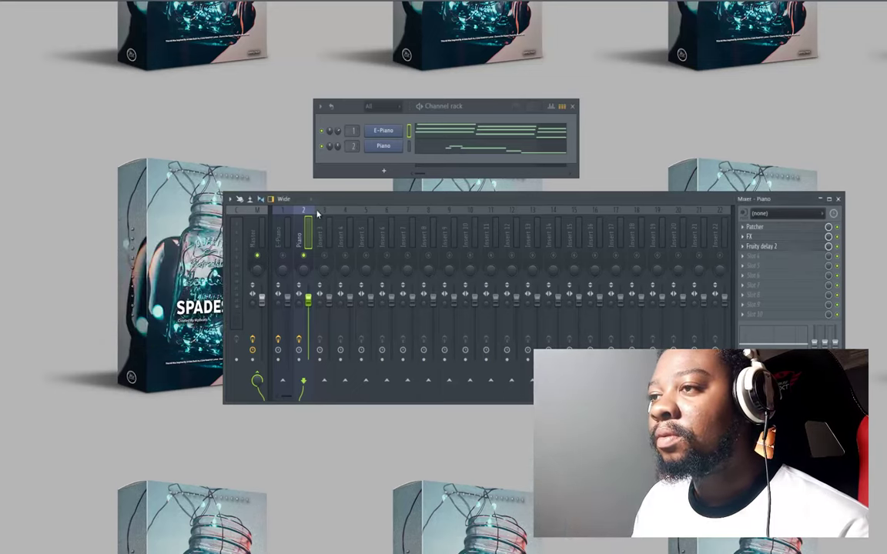
pyautogui.press('space')
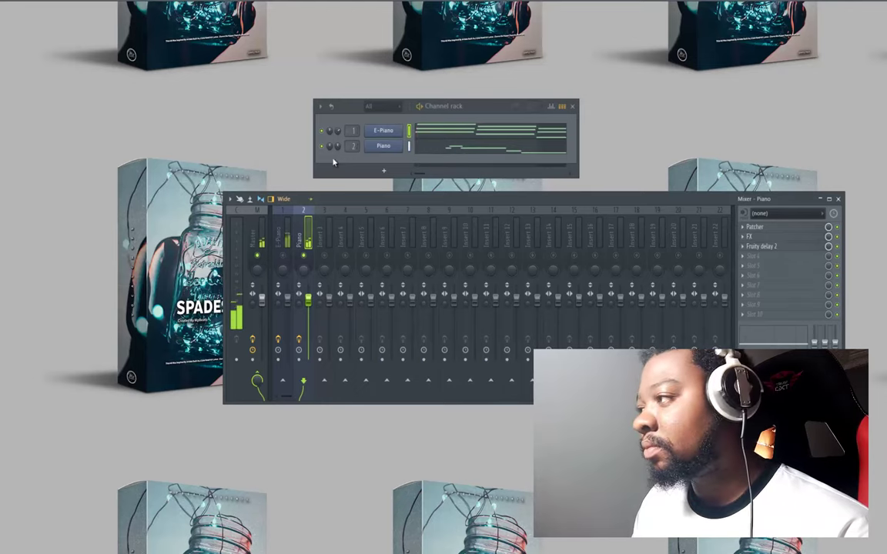
# Load Fruity Delay 2 in E-Piano's third slot with ping-pong feedback and a step-synced time
pyautogui.click(282, 260)
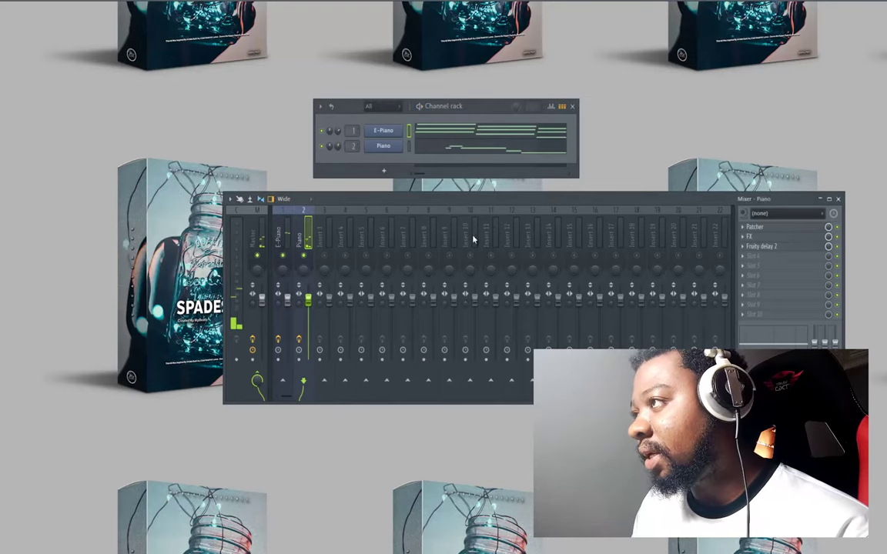
pyautogui.click(745, 247)
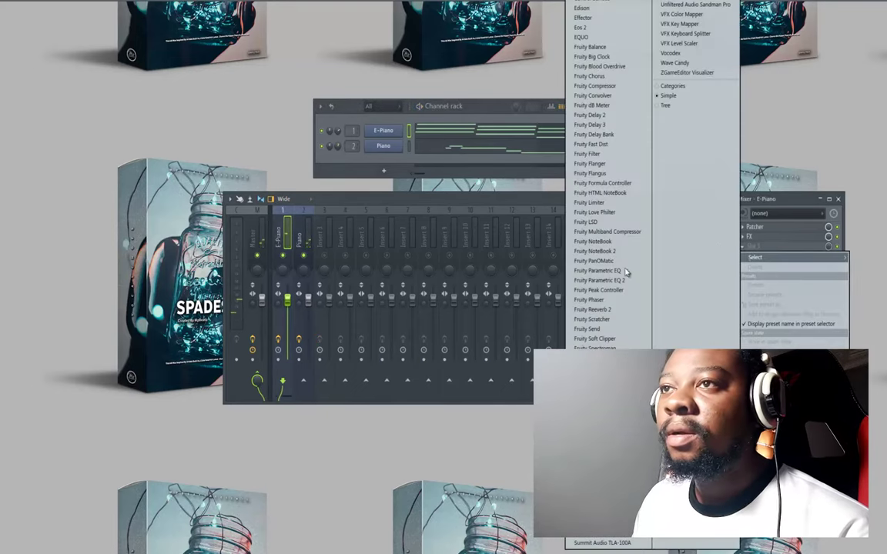
pyautogui.click(590, 114)
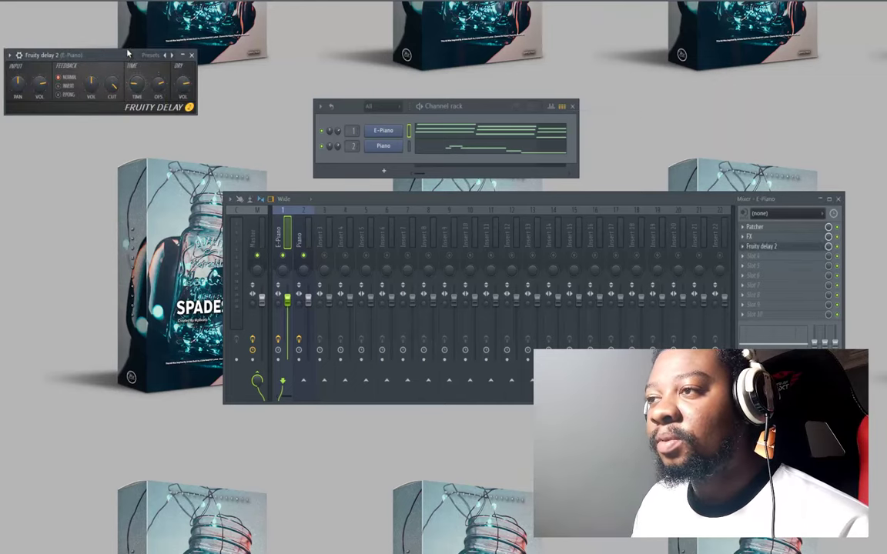
pyautogui.moveTo(129, 58); pyautogui.dragTo(233, 181)
pyautogui.rightClick(243, 199)
pyautogui.moveTo(277, 213)
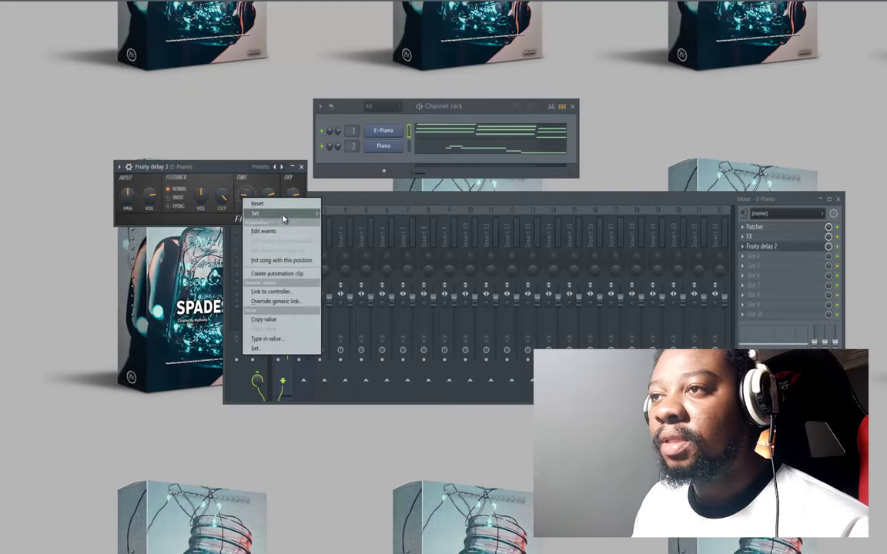
pyautogui.click(339, 219)
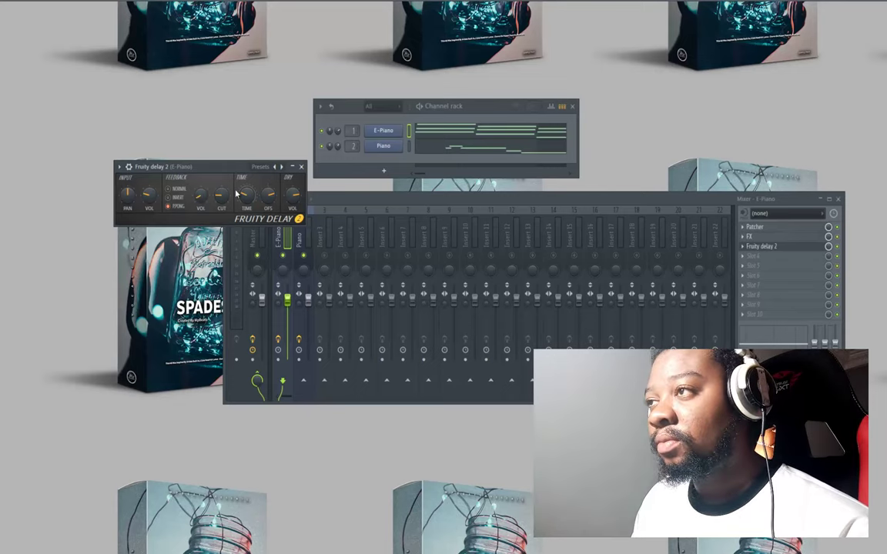
# Briefly play the beat with both processed inserts, then select the Piano insert
pyautogui.click(301, 168)
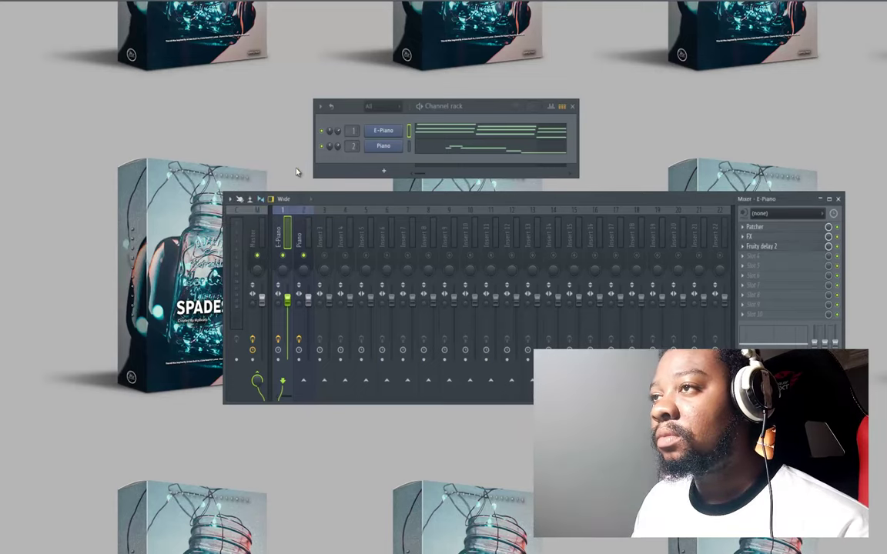
pyautogui.press('space')
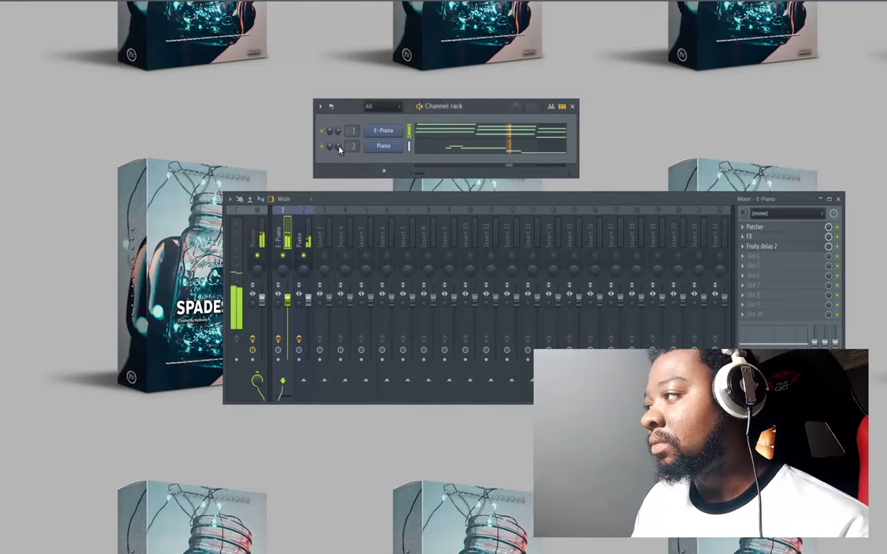
pyautogui.press('space')
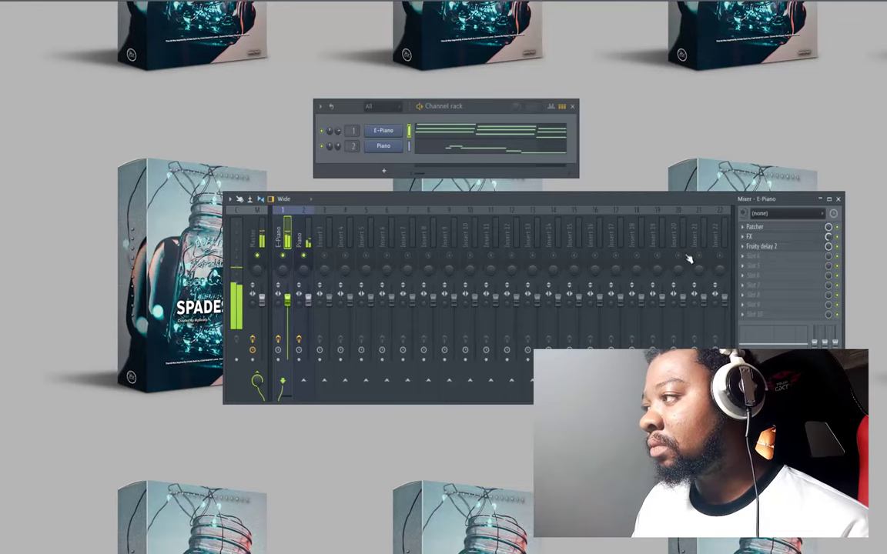
pyautogui.click(306, 247)
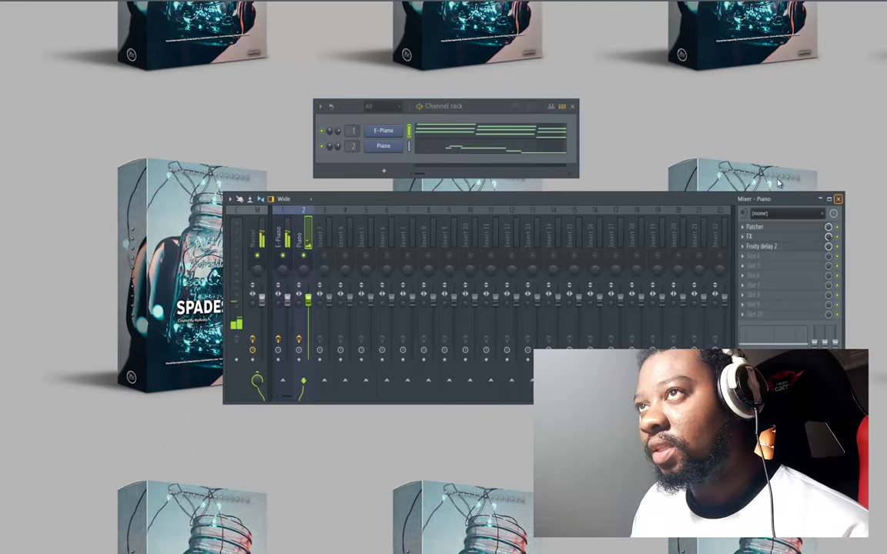
# Close the Mixer with F9, leaving only the Channel rack visible
pyautogui.press('F9')
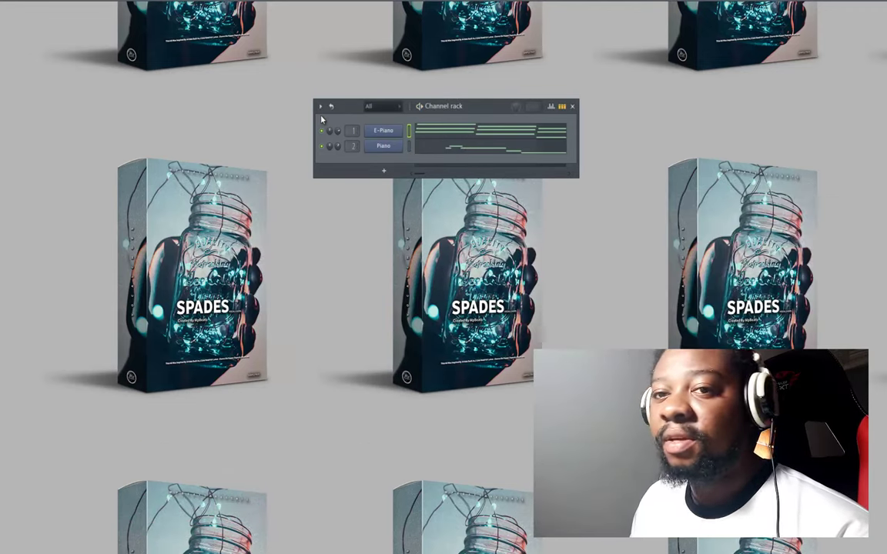